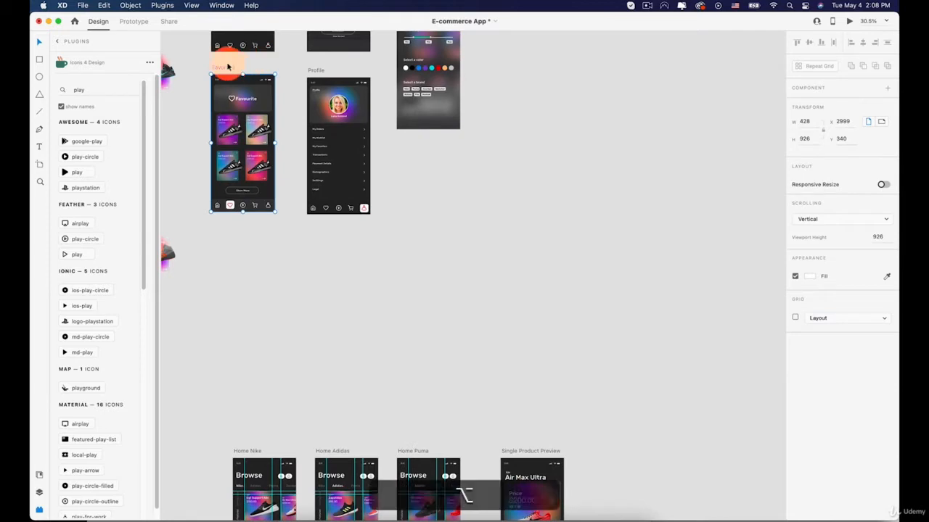
# Duplicate the Favorites artboard and place the copy beside the Single Product Preview artboard
pyautogui.moveTo(225, 68); pyautogui.dragTo(558, 242)
pyautogui.press('space')
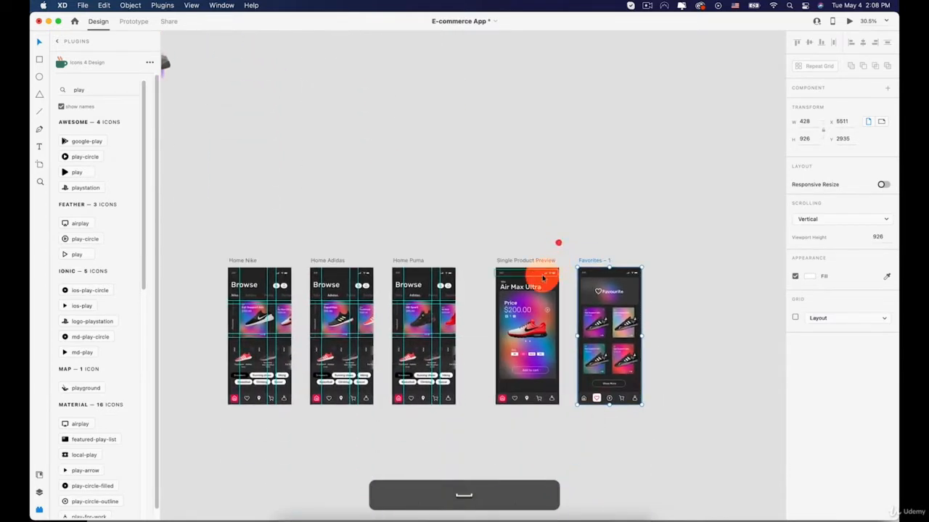
# Move the red indicator dot on the Home Puma artboard from the Adidas label to just after the Puma label
pyautogui.scroll(5, 491, 291)
pyautogui.scroll(3, 500, 287)
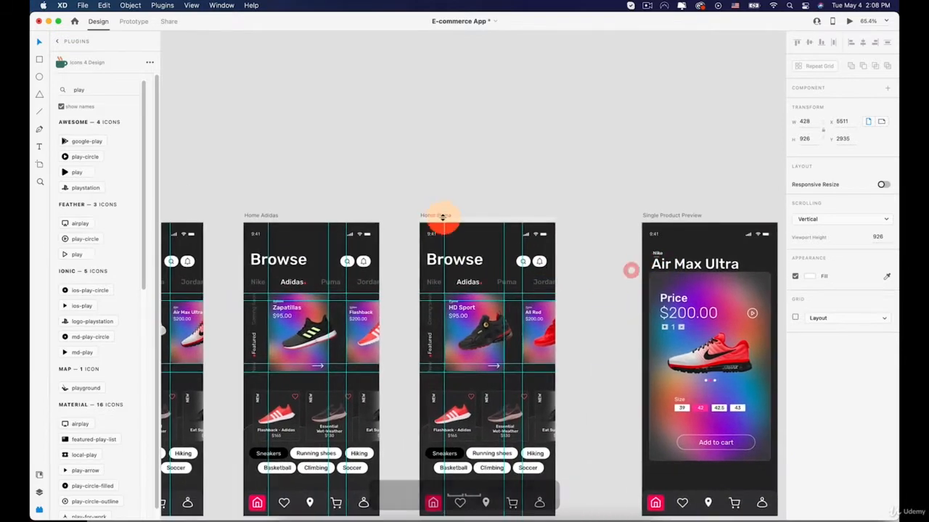
pyautogui.scroll(3, 475, 282)
pyautogui.scroll(5, 475, 282)
pyautogui.doubleClick(473, 287)
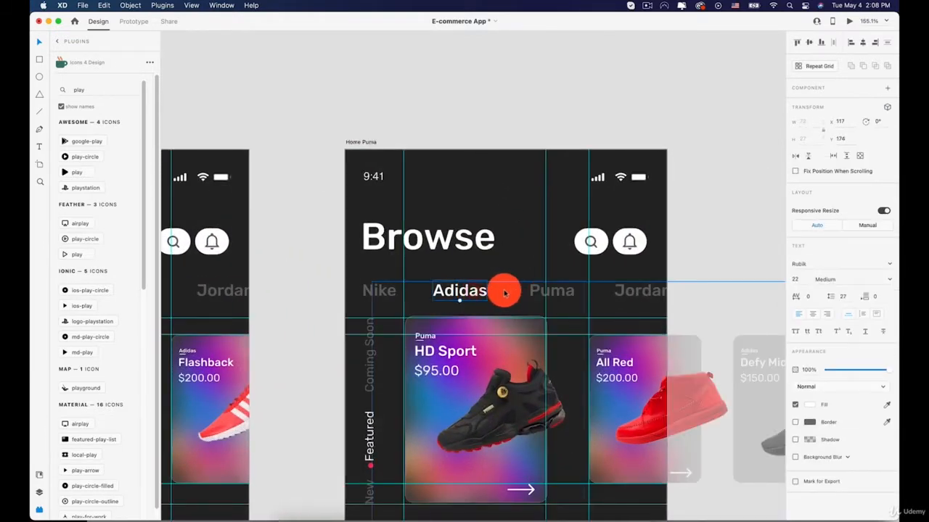
pyautogui.scroll(4, 489, 297)
pyautogui.click(494, 296)
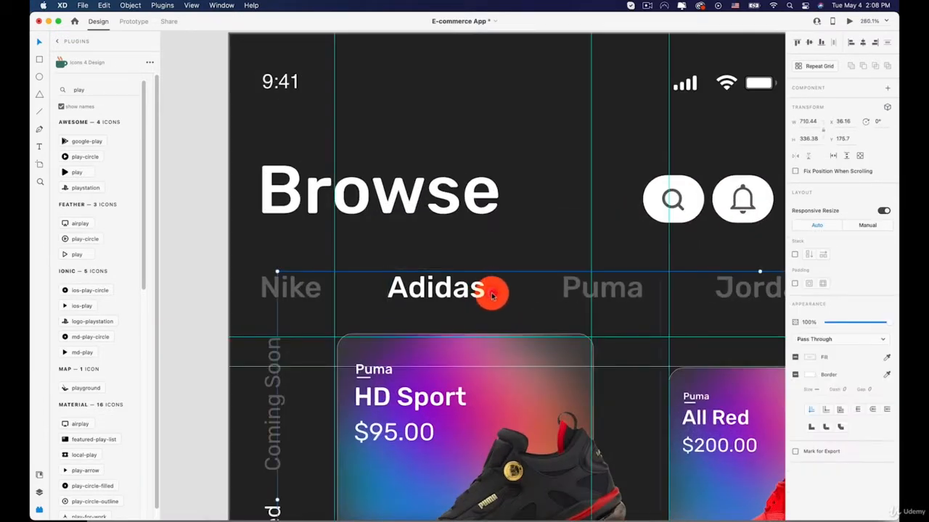
pyautogui.doubleClick(492, 294)
pyautogui.doubleClick(492, 293)
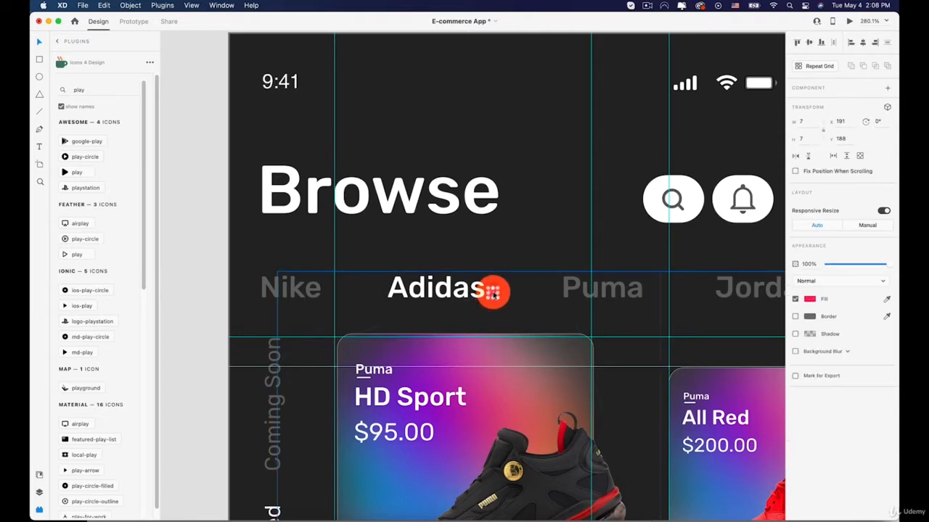
pyautogui.moveTo(492, 294); pyautogui.dragTo(564, 293)
pyautogui.press('super+z')
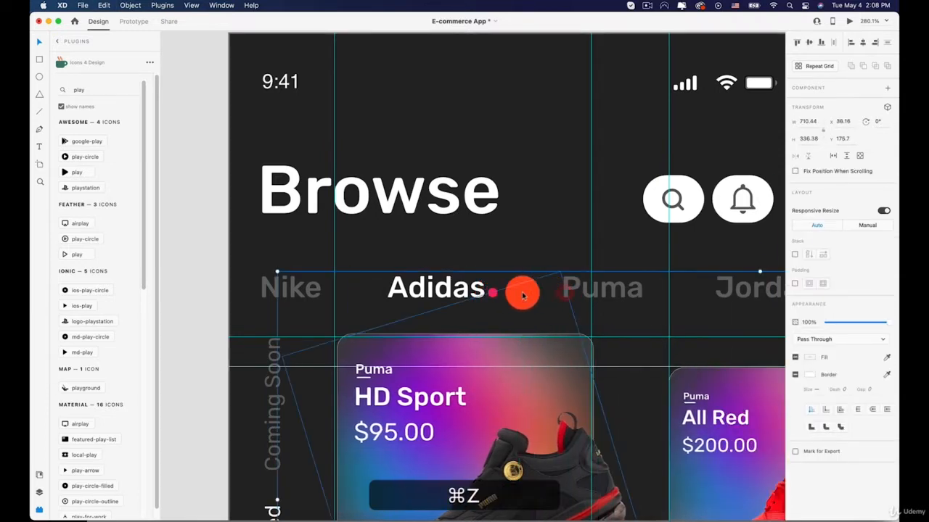
pyautogui.keyDown('super'); pyautogui.click(492, 293); pyautogui.keyUp('super')
pyautogui.hotkey('shift', 'Right')
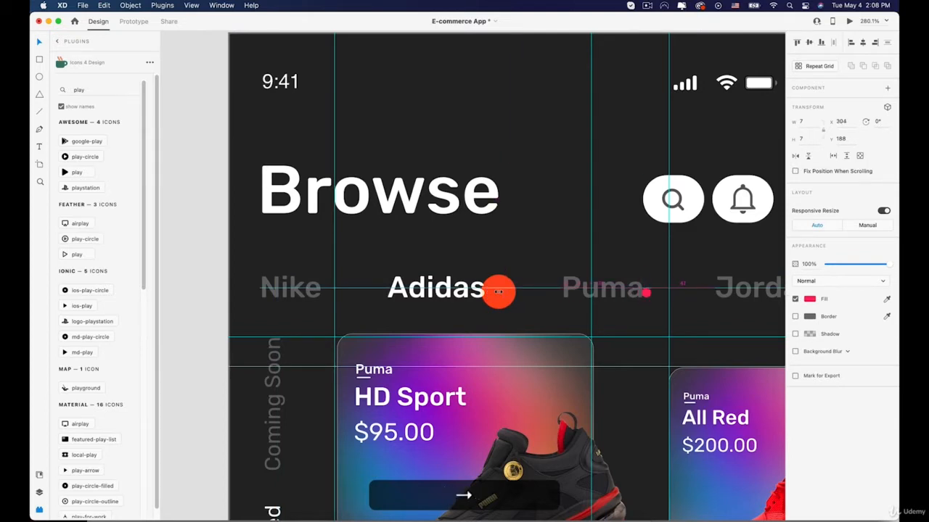
# Set the opacity of the Adidas label to 30% and of the Puma label to 100% on the Home Puma artboard
pyautogui.click(466, 286)
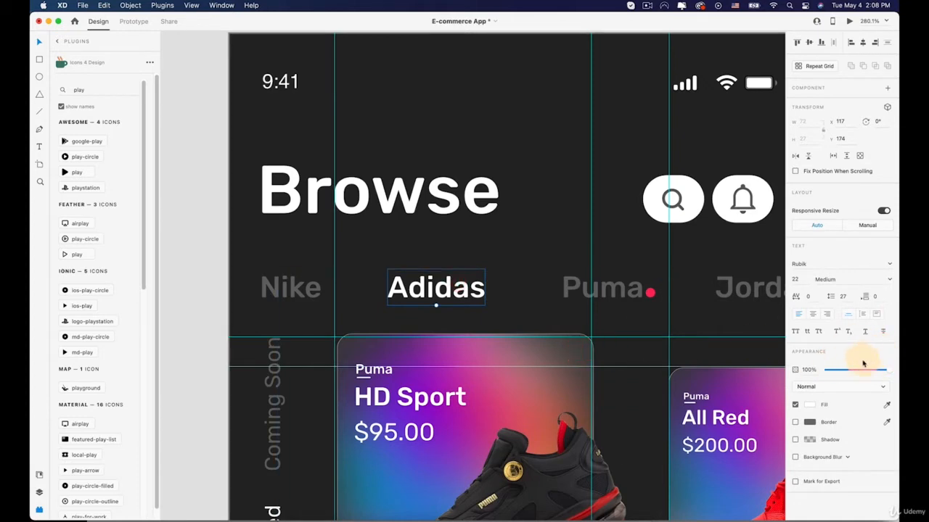
pyautogui.moveTo(845, 370); pyautogui.dragTo(843, 372)
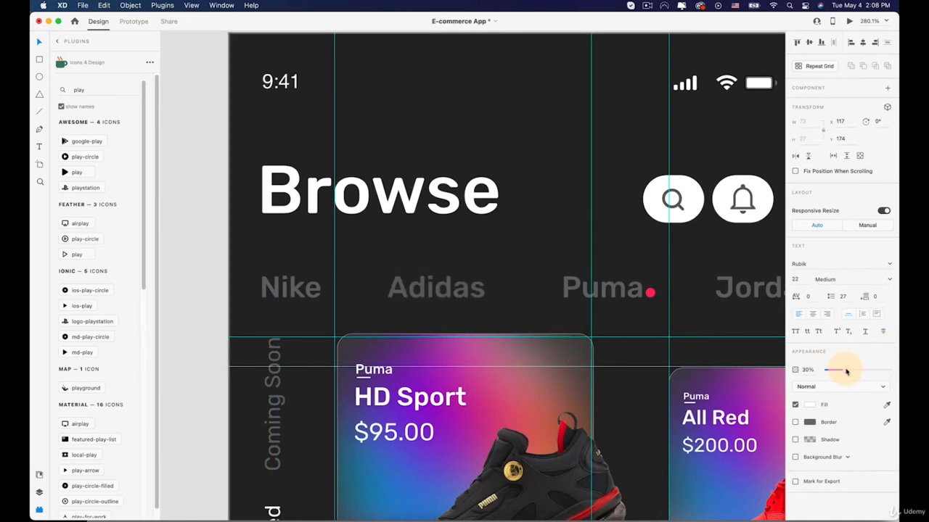
pyautogui.click(575, 282)
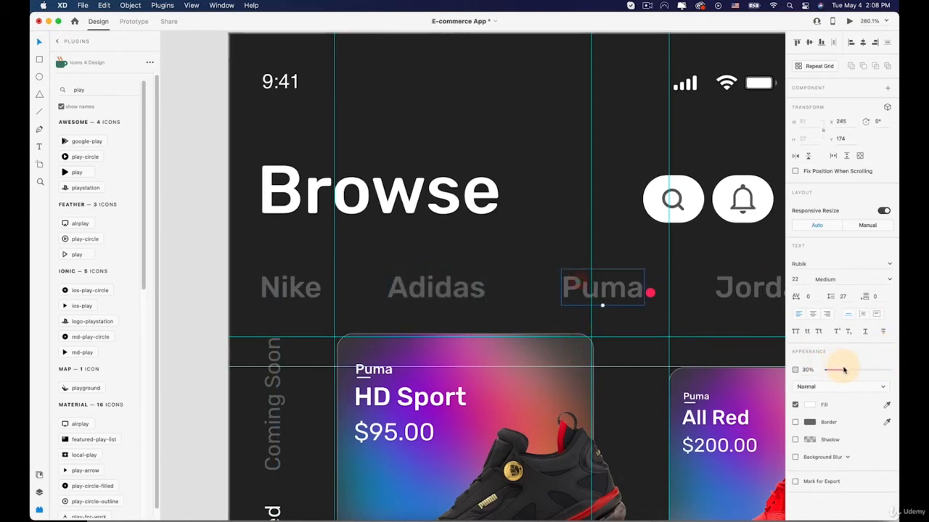
pyautogui.moveTo(843, 371); pyautogui.dragTo(897, 372)
pyautogui.click(388, 166)
# Duplicate the Home Puma artboard and place the copy on the far side of the Favorites – 1 artboard
pyautogui.scroll(-5, 484, 168)
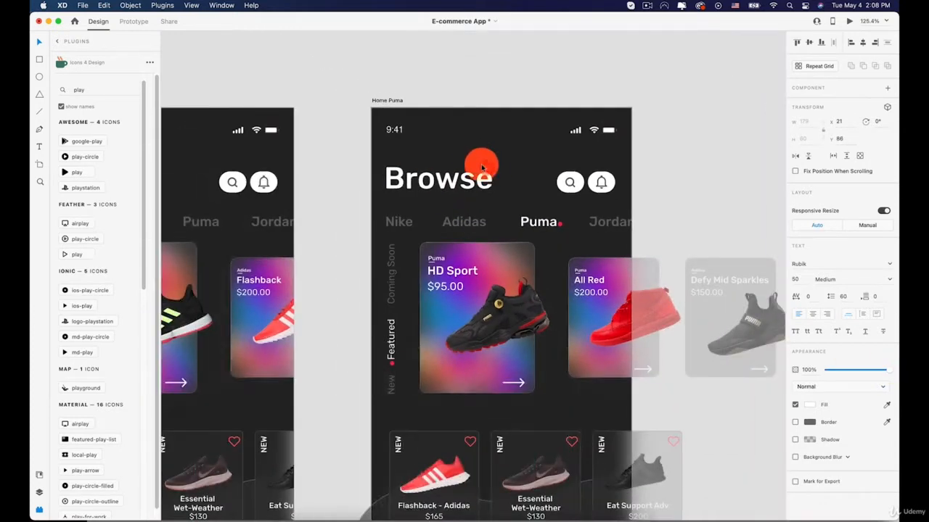
pyautogui.hscroll(10, 481, 167)
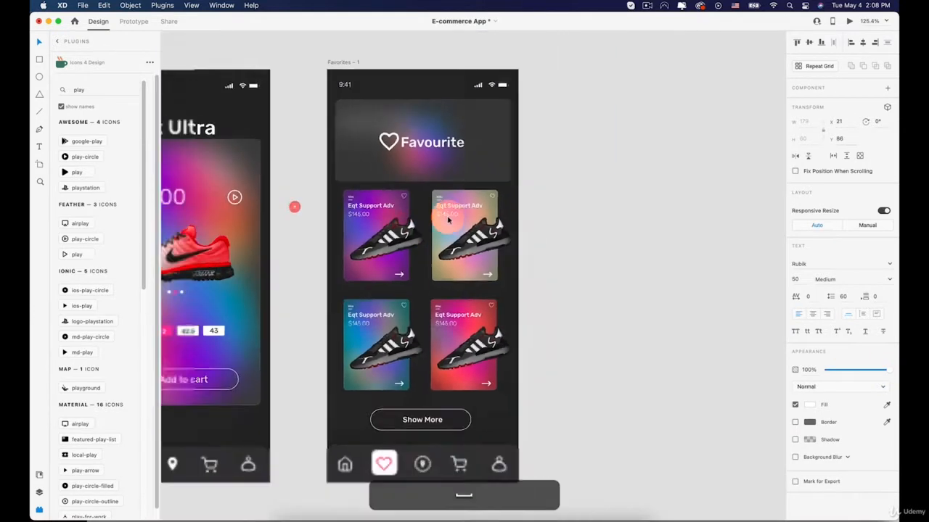
pyautogui.scroll(-1, 448, 220)
pyautogui.moveTo(479, 177); pyautogui.dragTo(441, 191)
pyautogui.scroll(-2, 317, 90)
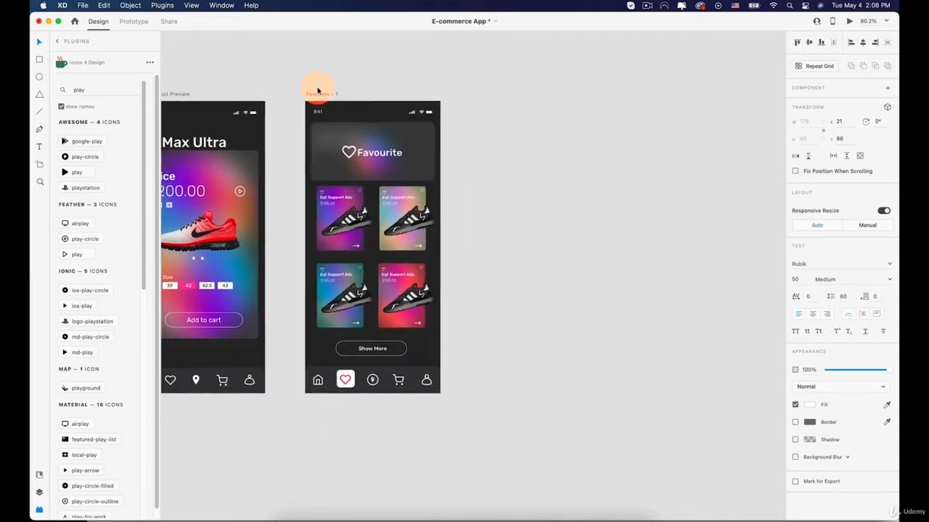
pyautogui.moveTo(324, 91); pyautogui.dragTo(512, 129)
pyautogui.scroll(-1, 417, 135)
pyautogui.scroll(-1, 406, 135)
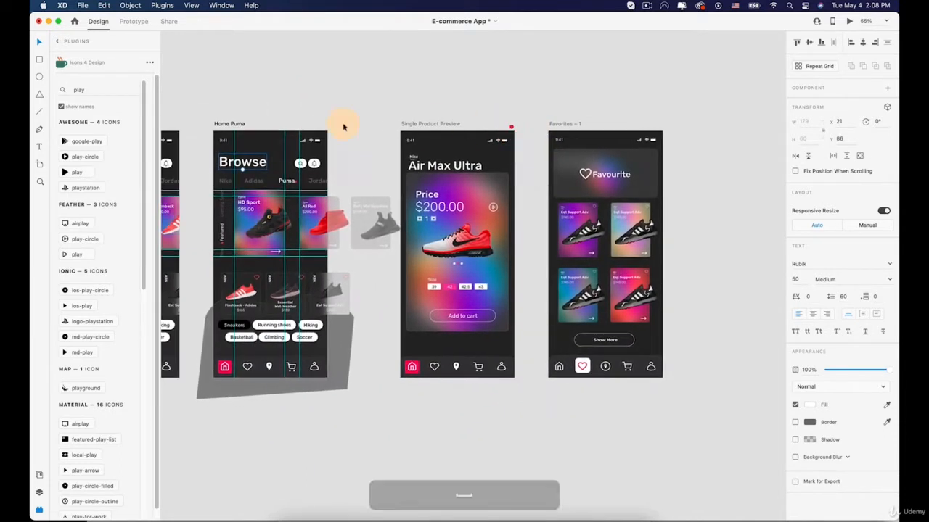
pyautogui.click(232, 125)
pyautogui.press('alt')
pyautogui.moveTo(236, 125); pyautogui.dragTo(477, 154)
# Delete the category tags group and the three NEW product cards from the Home Puma – 1 artboard
pyautogui.scroll(5, 502, 169)
pyautogui.moveTo(541, 176); pyautogui.dragTo(546, 165)
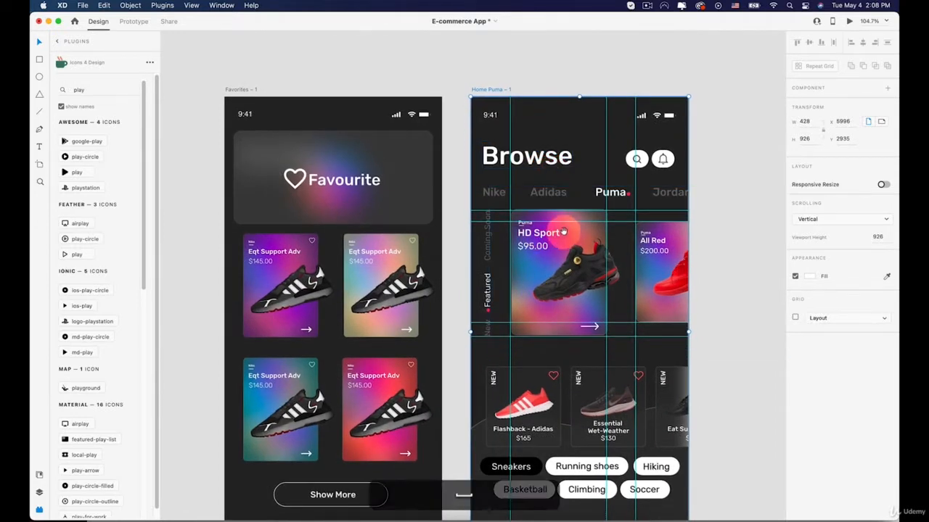
pyautogui.scroll(-3, 568, 301)
pyautogui.click(570, 429)
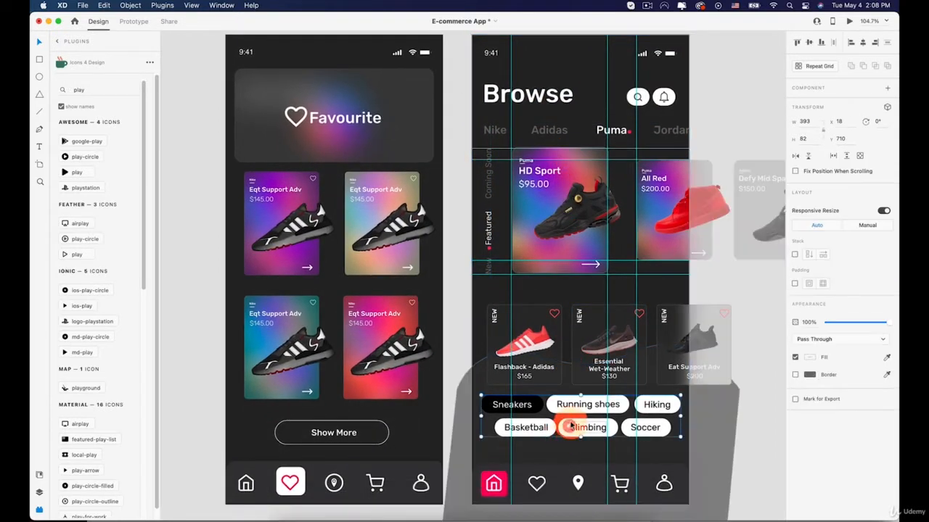
pyautogui.press('BackSpace')
pyautogui.click(540, 372)
pyautogui.press('BackSpace')
pyautogui.click(608, 362)
pyautogui.press('BackSpace')
pyautogui.click(665, 361)
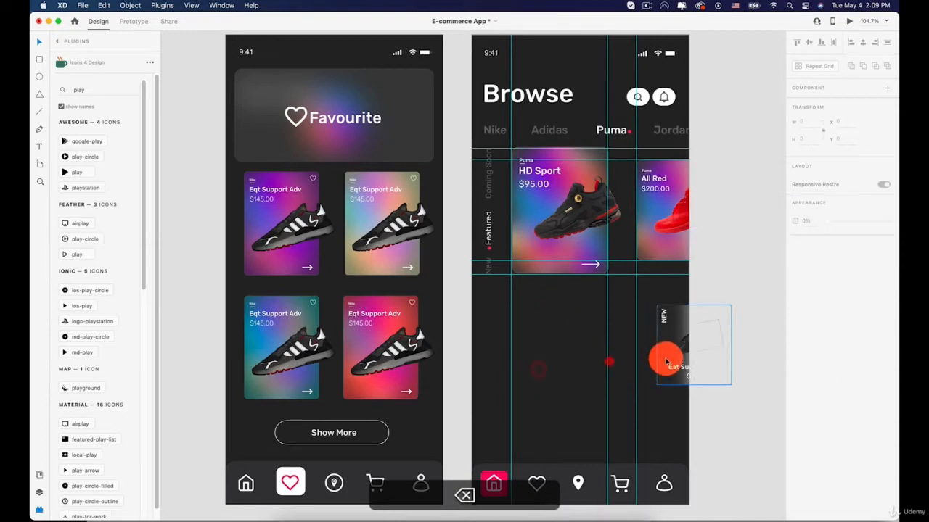
pyautogui.press('BackSpace')
# Remove all vertical and horizontal guides from the Home Puma – 1 artboard
pyautogui.click(660, 334)
pyautogui.moveTo(636, 332); pyautogui.dragTo(876, 317)
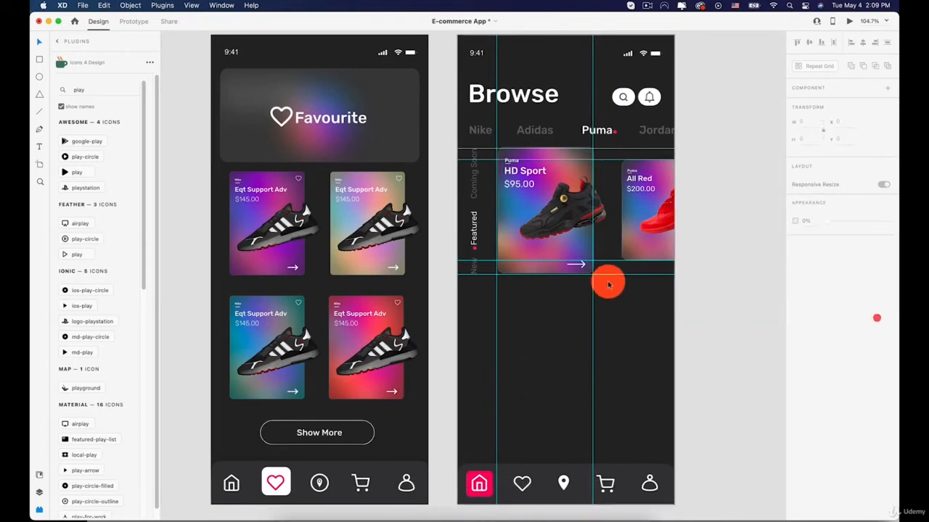
pyautogui.moveTo(593, 282); pyautogui.dragTo(752, 285)
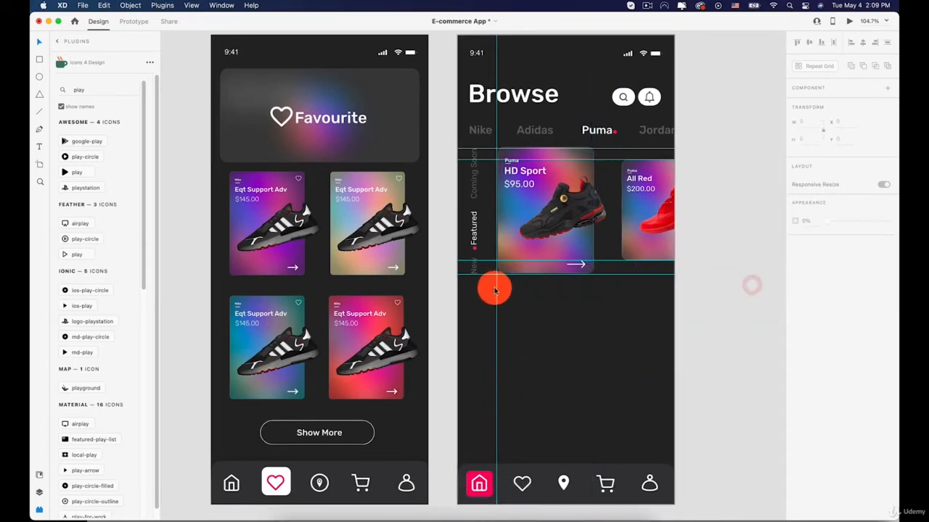
pyautogui.moveTo(495, 290); pyautogui.dragTo(391, 280)
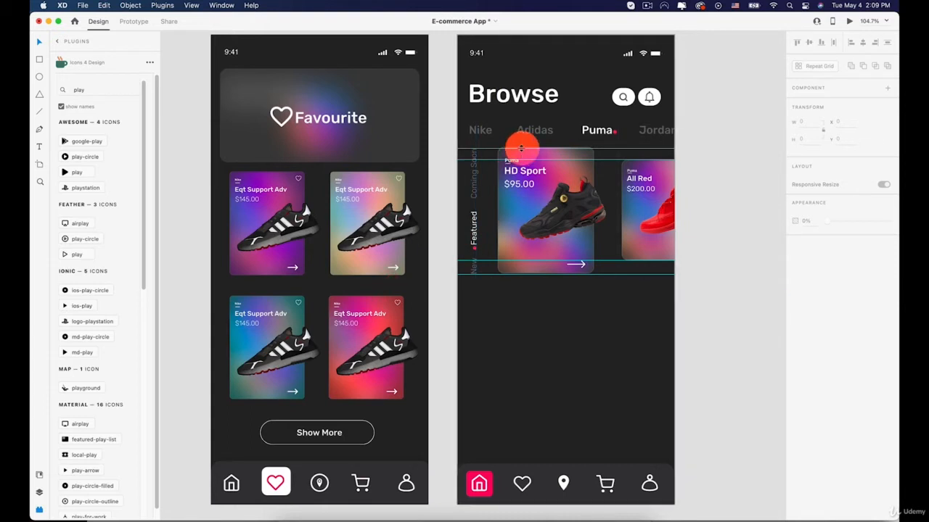
pyautogui.moveTo(521, 148); pyautogui.dragTo(498, 27)
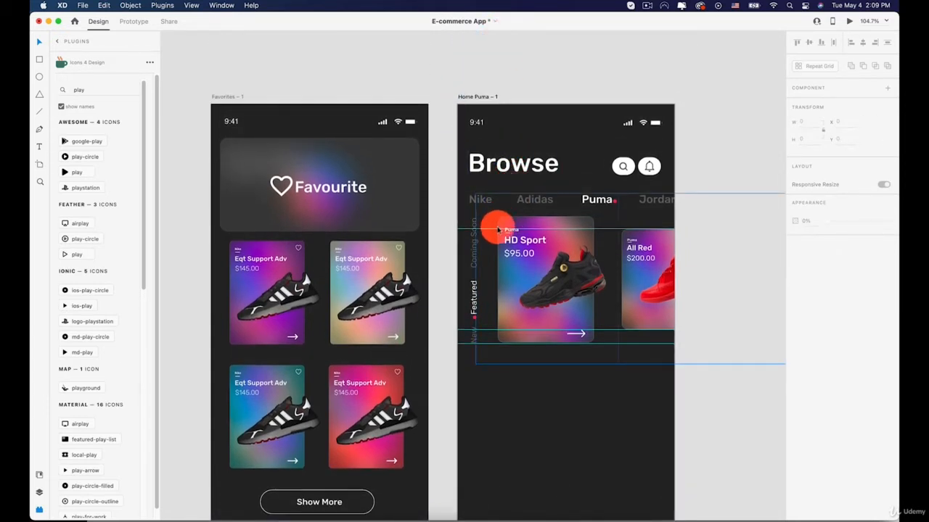
pyautogui.moveTo(497, 229); pyautogui.dragTo(521, 79)
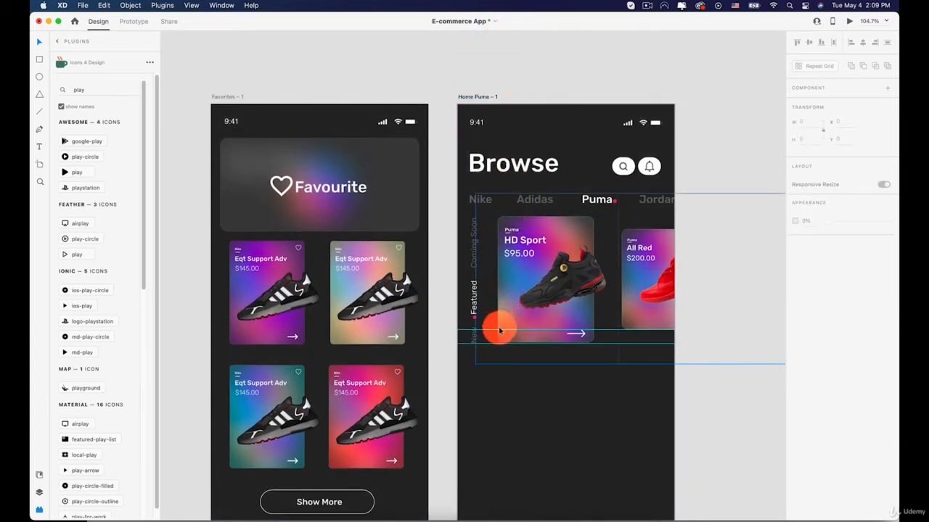
pyautogui.moveTo(499, 331); pyautogui.dragTo(531, 75)
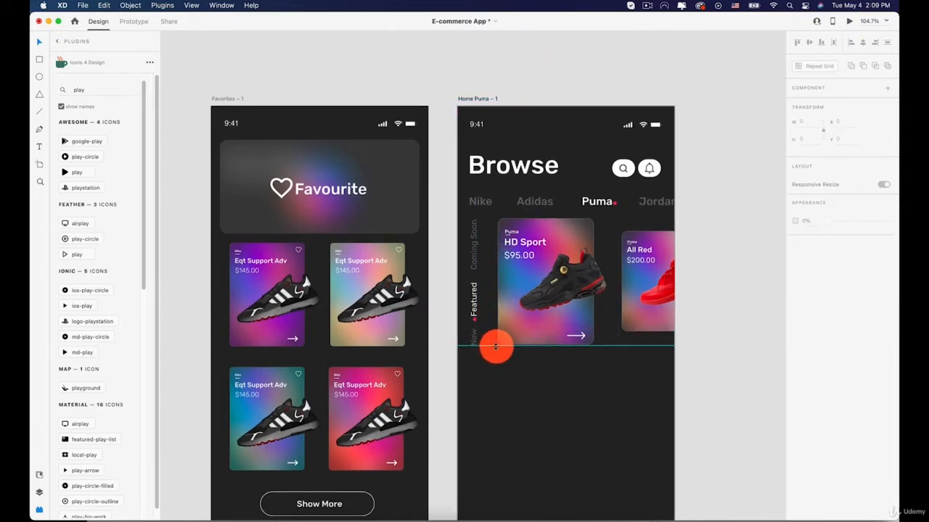
pyautogui.moveTo(496, 347); pyautogui.dragTo(525, 113)
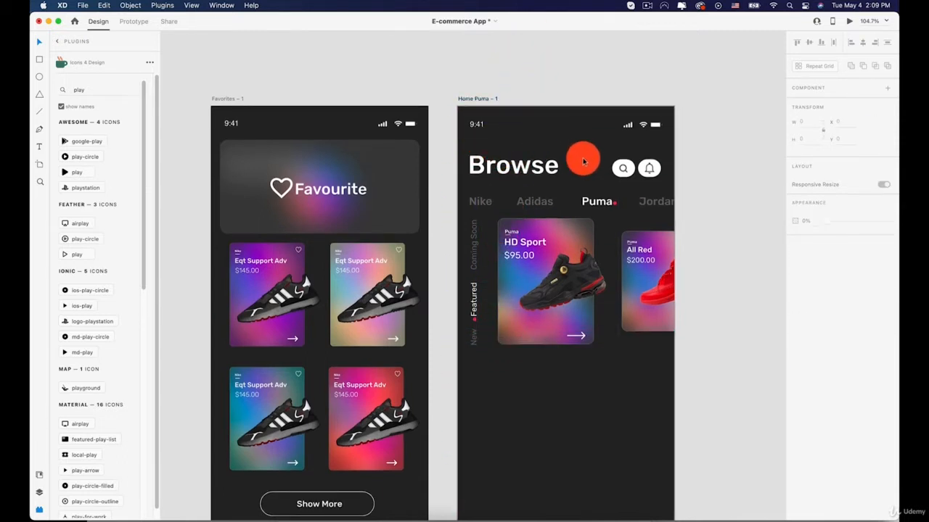
# Delete the search button, the notification bell button and the Browse heading from the Home Puma – 1 artboard
pyautogui.click(621, 167)
pyautogui.press('BackSpace')
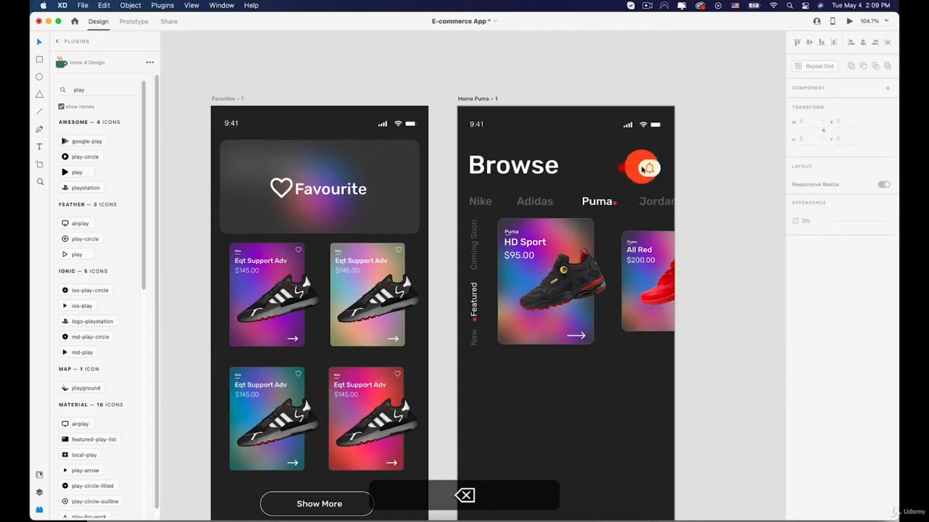
pyautogui.click(649, 172)
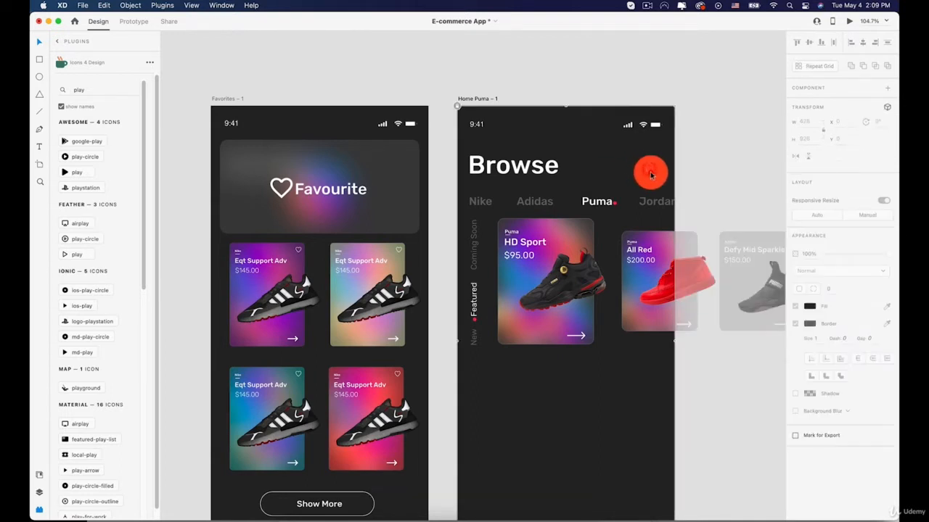
pyautogui.press('BackSpace')
pyautogui.click(517, 169)
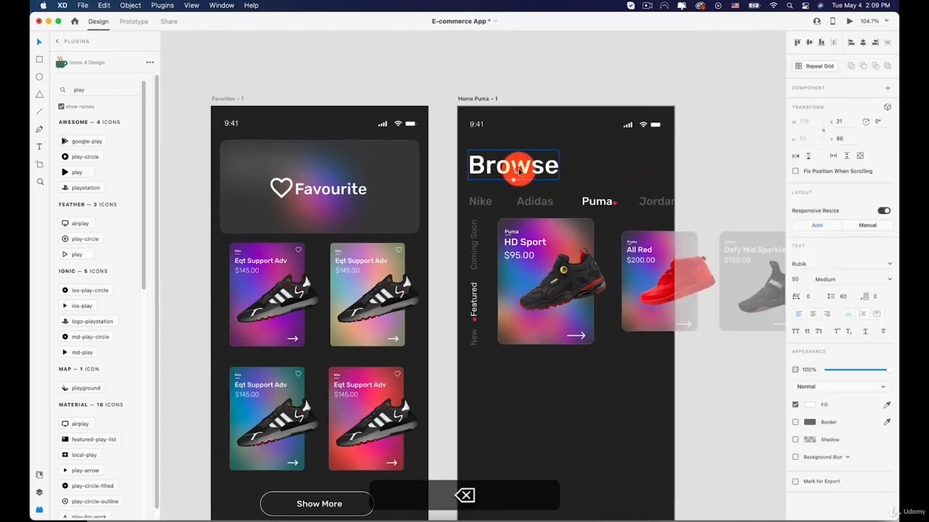
pyautogui.press('BackSpace')
# Delete the Nike, Adidas, Puma and Jordan labels and the red dot beside Puma from the Home Puma – 1 artboard
pyautogui.click(485, 202)
pyautogui.press('BackSpace')
pyautogui.click(545, 203)
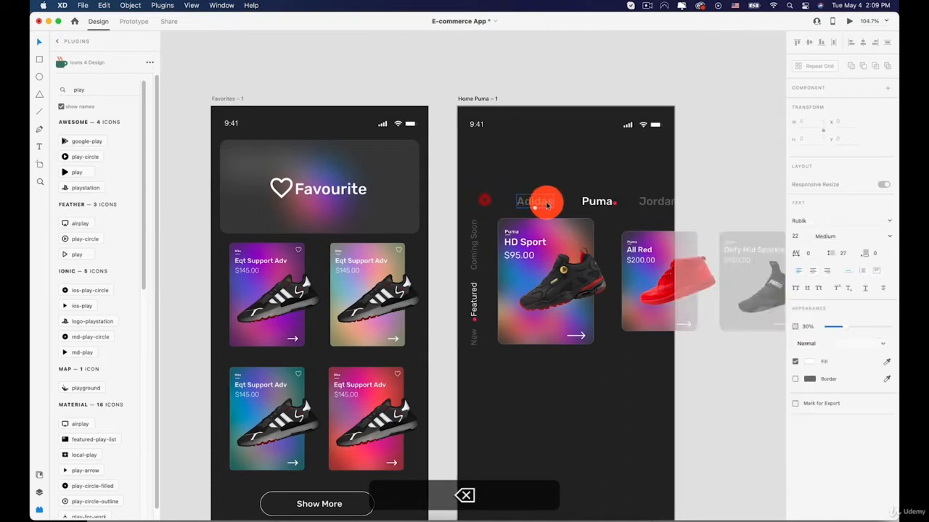
pyautogui.press('BackSpace')
pyautogui.click(609, 204)
pyautogui.press('BackSpace')
pyautogui.click(642, 203)
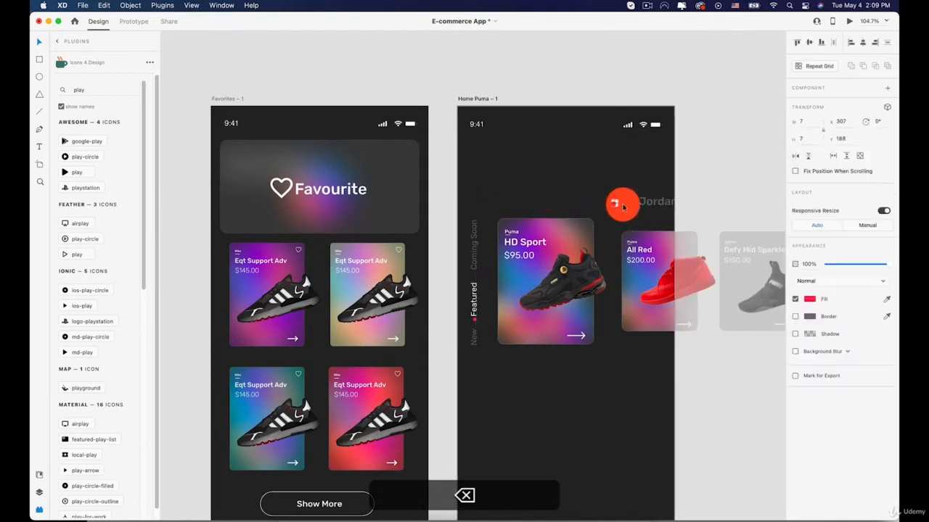
pyautogui.press('BackSpace')
# Move the row of Puma shoe cards to the lower half of the artboard and delete the vertical Coming Soon, Featured and New labels
pyautogui.click(539, 222)
pyautogui.moveTo(544, 240); pyautogui.dragTo(541, 383)
pyautogui.click(476, 241)
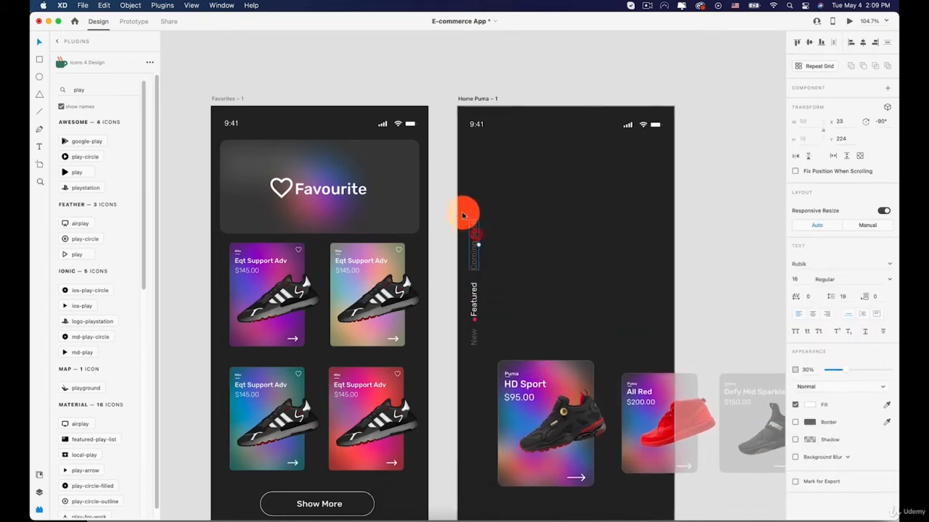
pyautogui.moveTo(461, 209); pyautogui.dragTo(494, 355)
pyautogui.press('BackSpace')
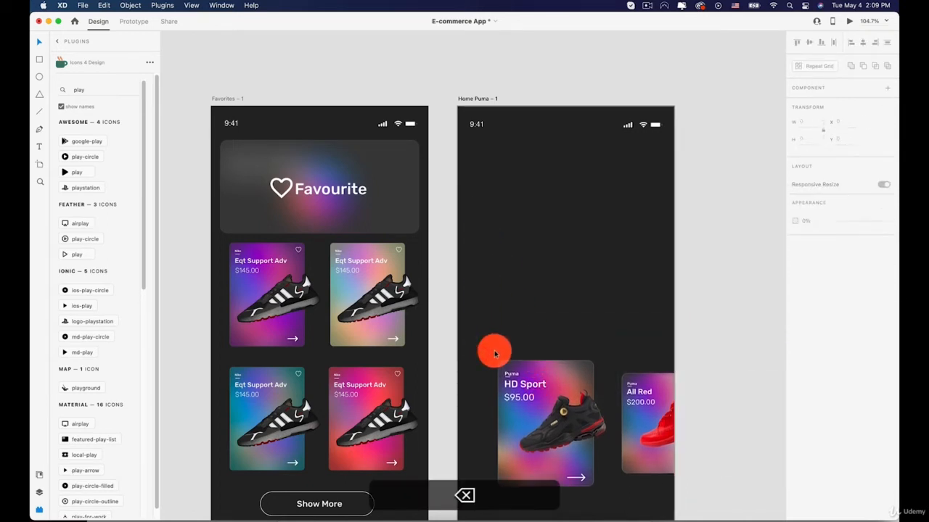
# Draw a rectangle about 391 × 206 below the status bar of Home Puma – 1 and round its corners to about 19
pyautogui.click(40, 59)
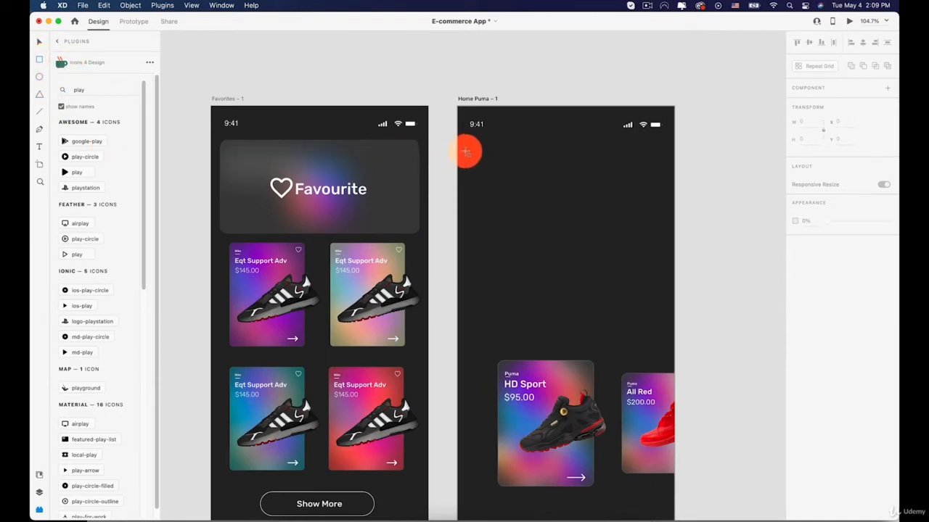
pyautogui.moveTo(466, 153); pyautogui.dragTo(662, 256)
pyautogui.moveTo(658, 158); pyautogui.dragTo(654, 162)
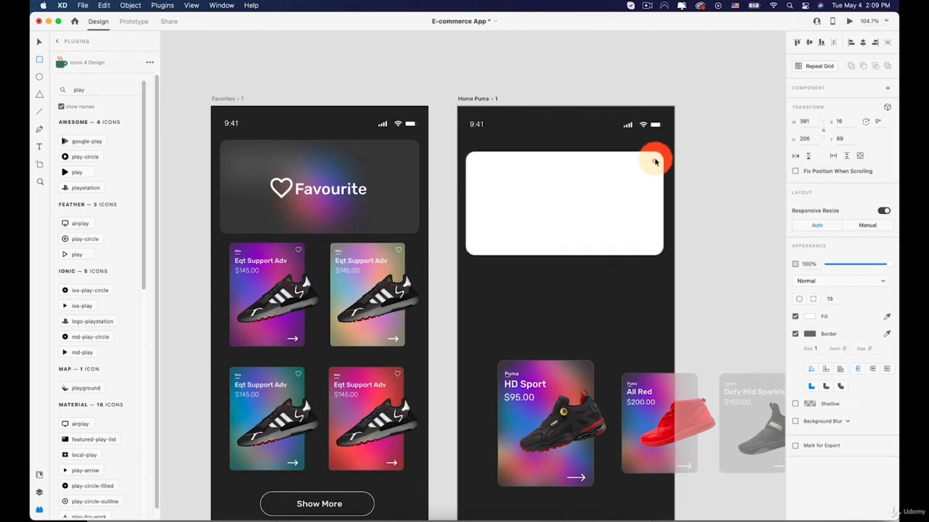
# Reduce the white rectangle's height to about 183 and move it up to Y 69, matching the Favourite banner
pyautogui.moveTo(564, 256); pyautogui.dragTo(563, 241)
pyautogui.press('v')
pyautogui.moveTo(564, 197); pyautogui.dragTo(564, 190)
pyautogui.click(567, 232)
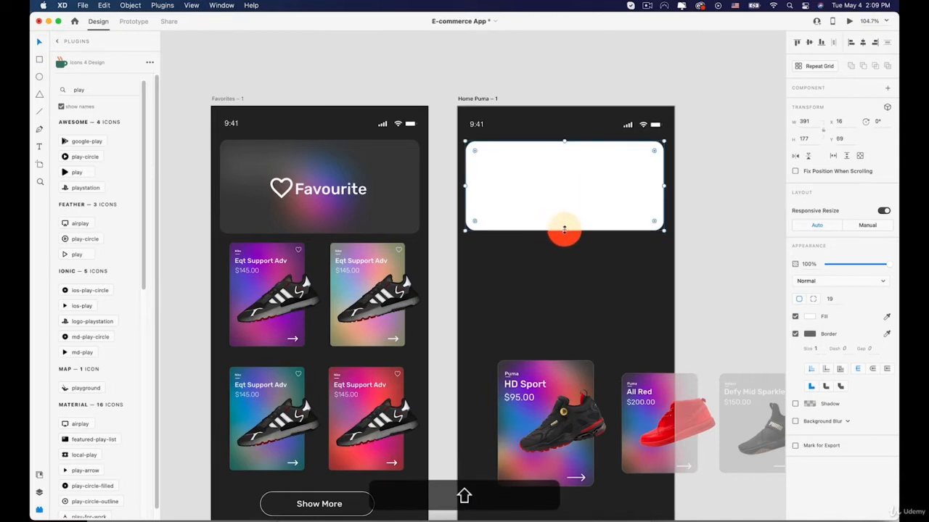
pyautogui.moveTo(563, 229); pyautogui.dragTo(563, 234)
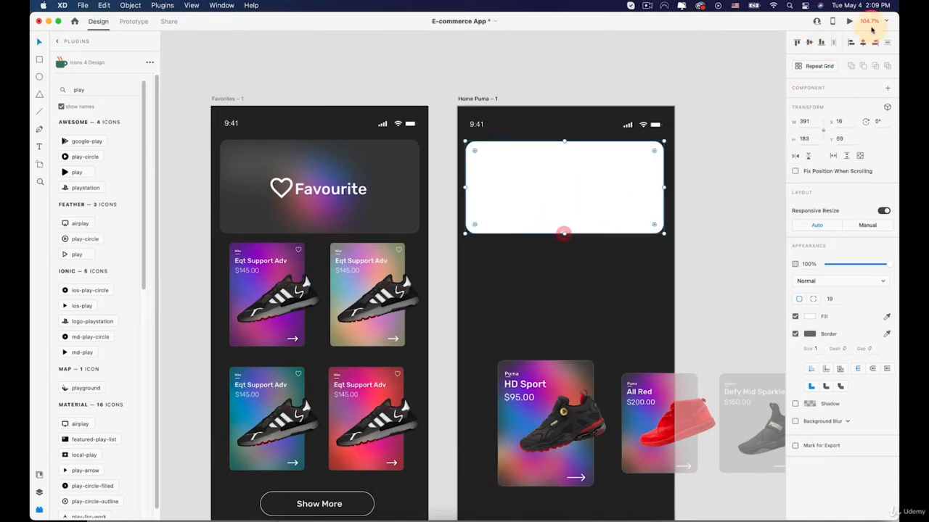
# Center the banner rectangle horizontally at X 19 on Home Puma – 1, enable its background blur and remove its border
pyautogui.click(627, 138)
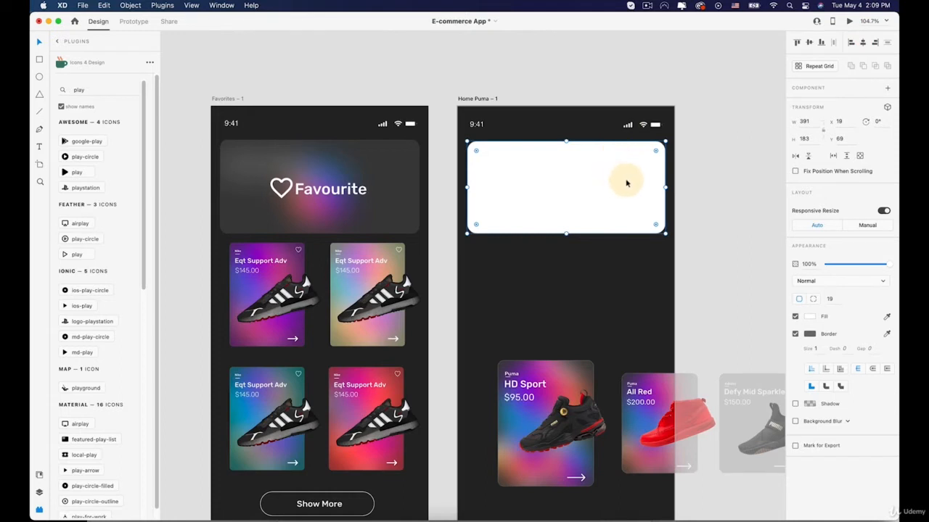
pyautogui.click(794, 421)
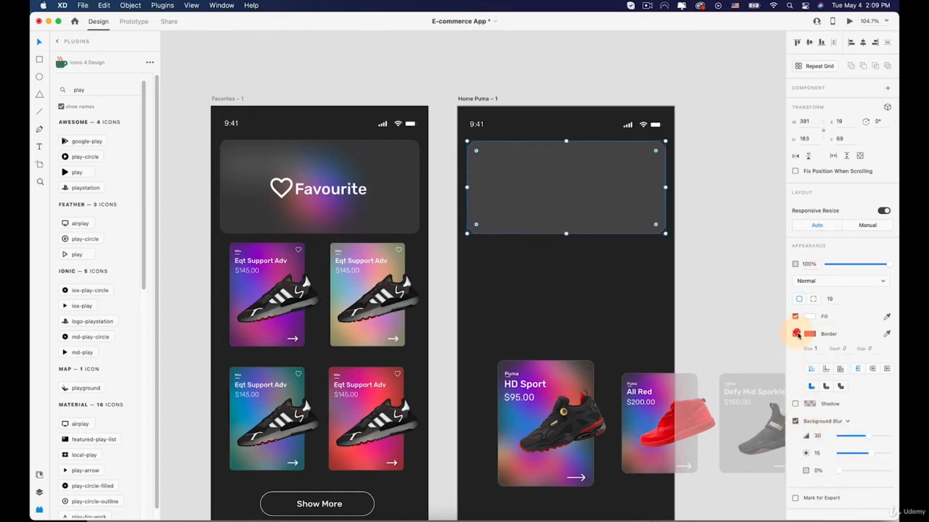
pyautogui.click(796, 334)
pyautogui.click(599, 221)
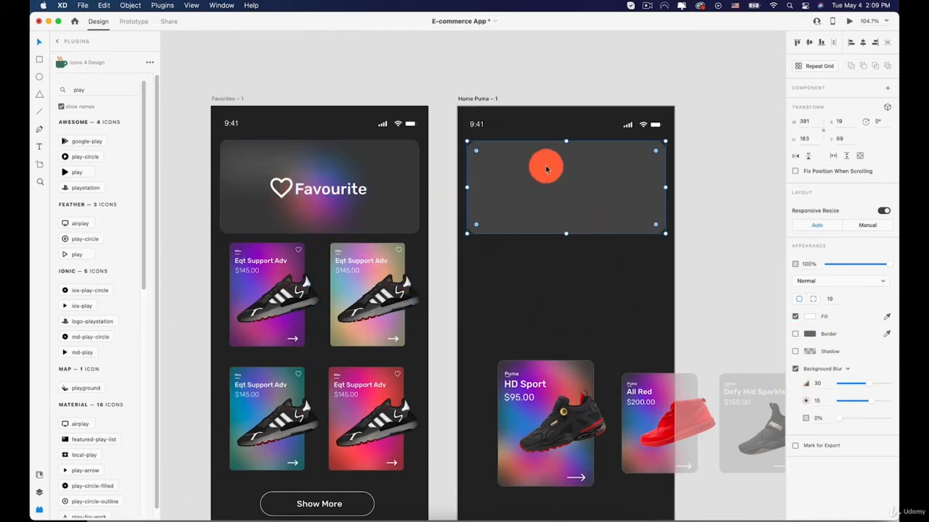
# Duplicate the multicolour gradient circle beside the shoe images and place the copy over the banner of Home Puma – 1
pyautogui.keyDown('alt'); pyautogui.scroll(-5, 556, 355); pyautogui.keyUp('alt')
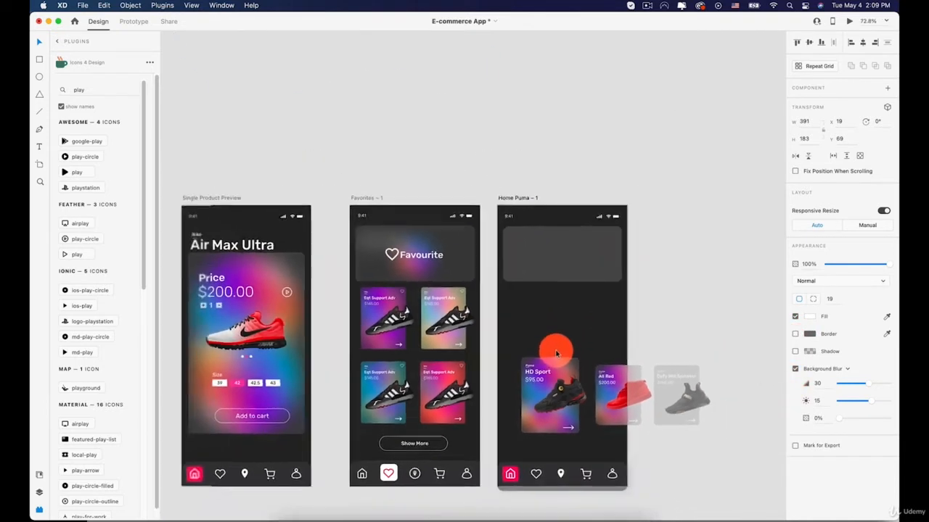
pyautogui.keyDown('alt'); pyautogui.scroll(-8, 258, 102); pyautogui.keyUp('alt')
pyautogui.press('space')
pyautogui.moveTo(345, 160); pyautogui.dragTo(553, 298)
pyautogui.moveTo(242, 70); pyautogui.dragTo(392, 228)
pyautogui.moveTo(317, 125); pyautogui.dragTo(392, 228)
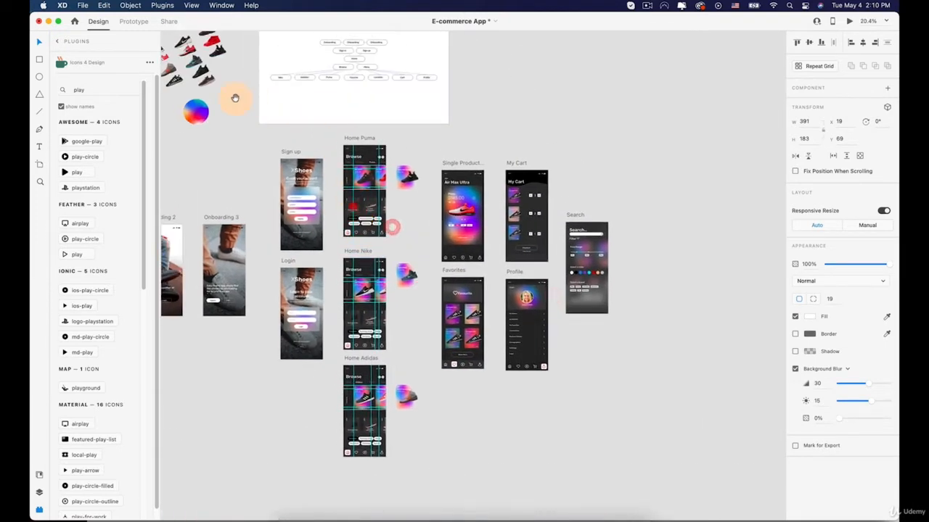
pyautogui.click(202, 111)
pyautogui.keyDown('alt'); pyautogui.moveTo(198, 111); pyautogui.dragTo(687, 448); pyautogui.keyUp('alt')
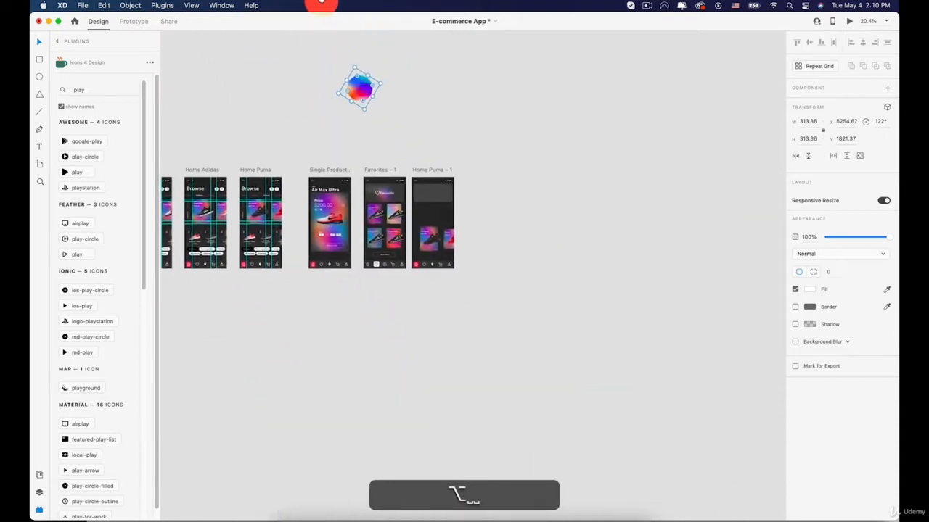
pyautogui.moveTo(356, 87); pyautogui.dragTo(432, 195)
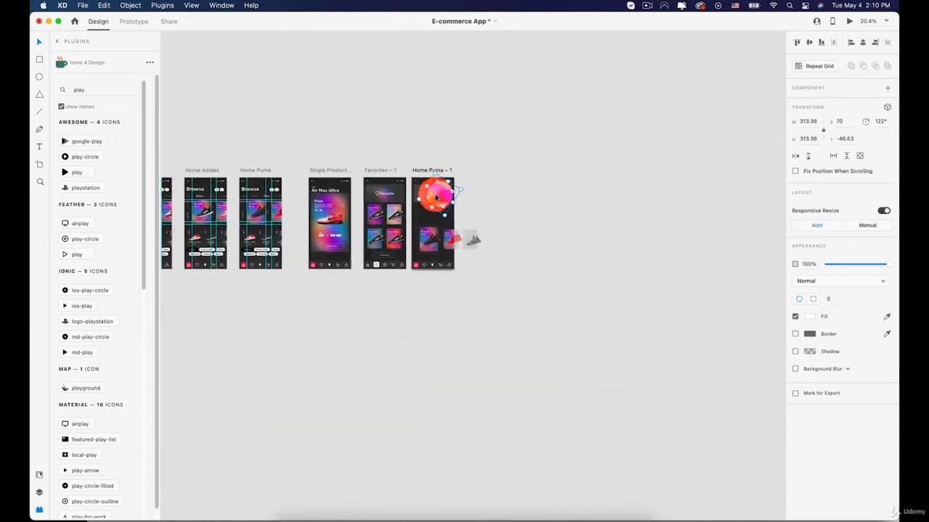
# Position the gradient circle over the banner at X 18, Y about -66, and layer it directly behind the blurred rectangle
pyautogui.scroll(8, 437, 197)
pyautogui.press('space')
pyautogui.moveTo(429, 141); pyautogui.dragTo(531, 166)
pyautogui.moveTo(535, 216); pyautogui.dragTo(518, 211)
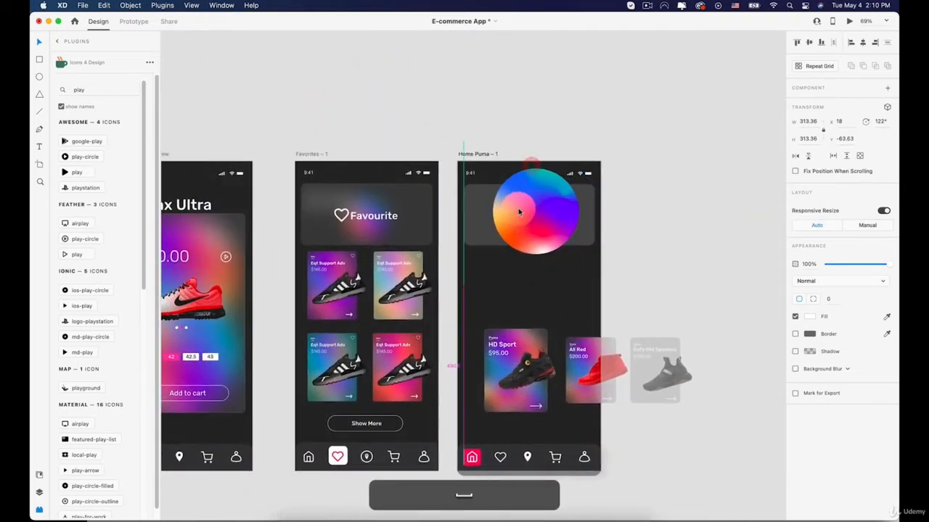
pyautogui.click(468, 196)
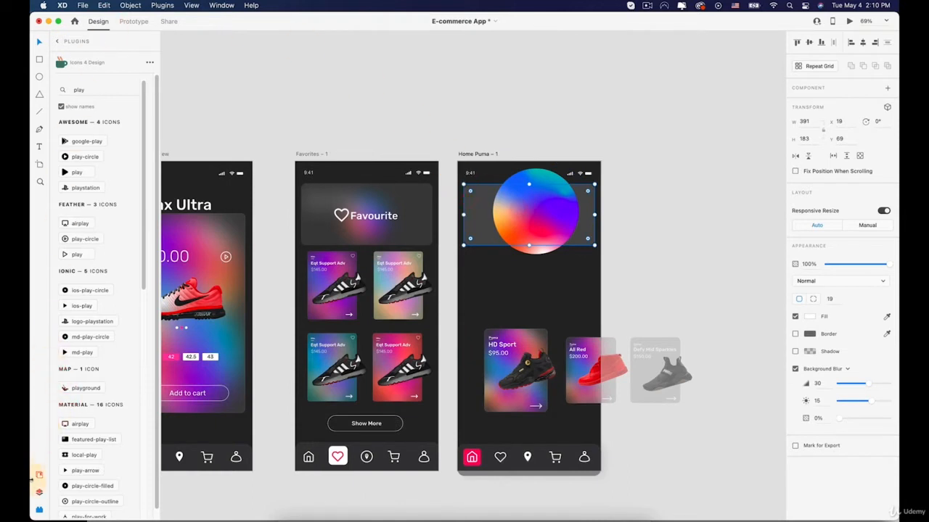
pyautogui.click(39, 492)
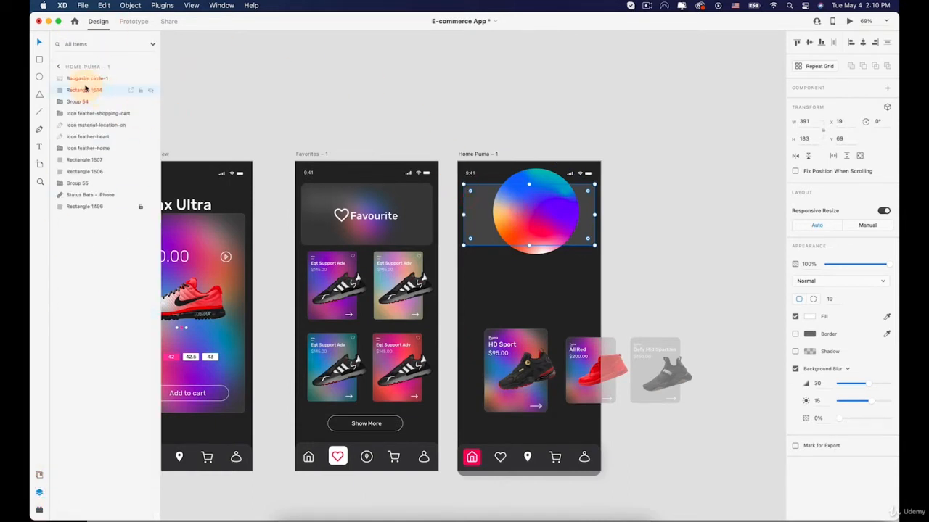
pyautogui.click(87, 77)
pyautogui.moveTo(89, 93); pyautogui.dragTo(83, 91)
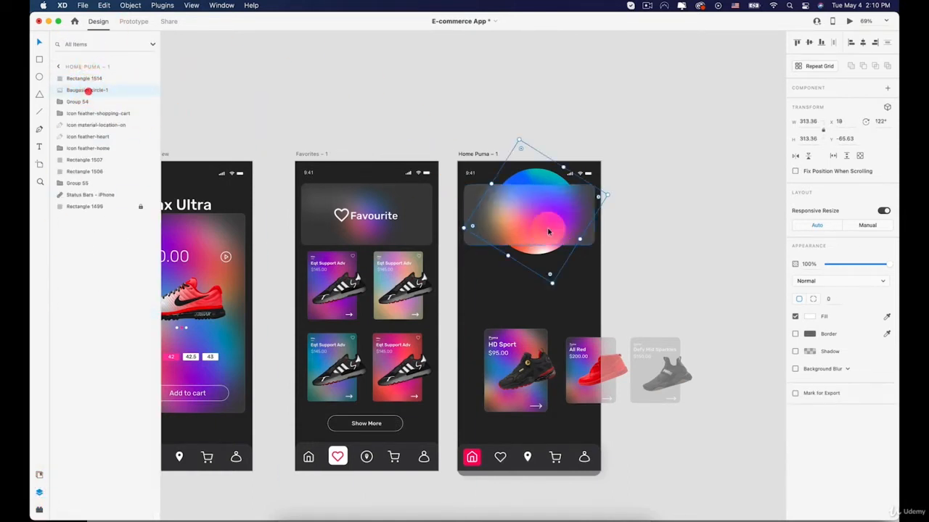
# Shrink the gradient circle to about 192 × 192 and move it behind the banner's middle at X 78, Y about 31
pyautogui.scroll(5, 586, 239)
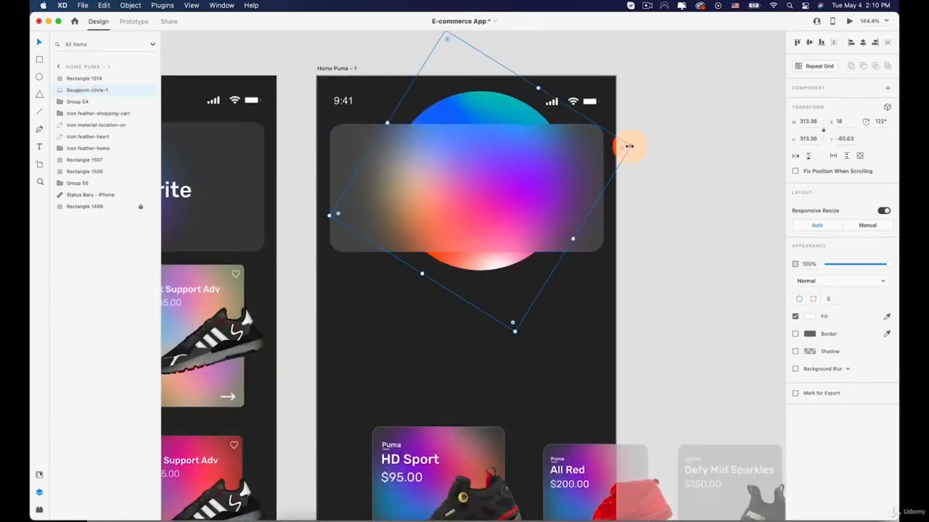
pyautogui.moveTo(629, 146); pyautogui.dragTo(531, 193)
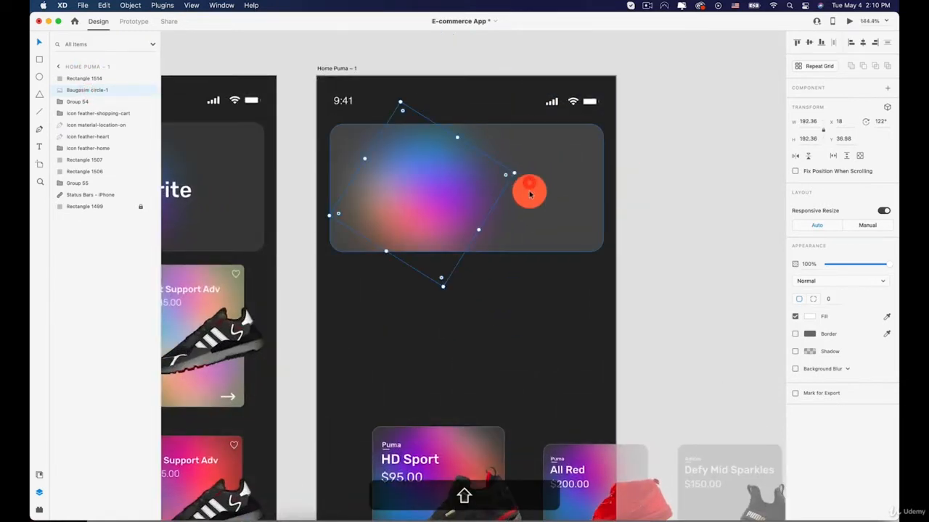
pyautogui.hotkey('shift', 'Right')
pyautogui.hotkey('shift', 'Right')
pyautogui.hotkey('shift', 'Right')
pyautogui.hotkey('shift', 'Right')
pyautogui.hotkey('shift', 'Right')
pyautogui.hotkey('shift', 'Right')
pyautogui.hotkey('shift', 'Up')
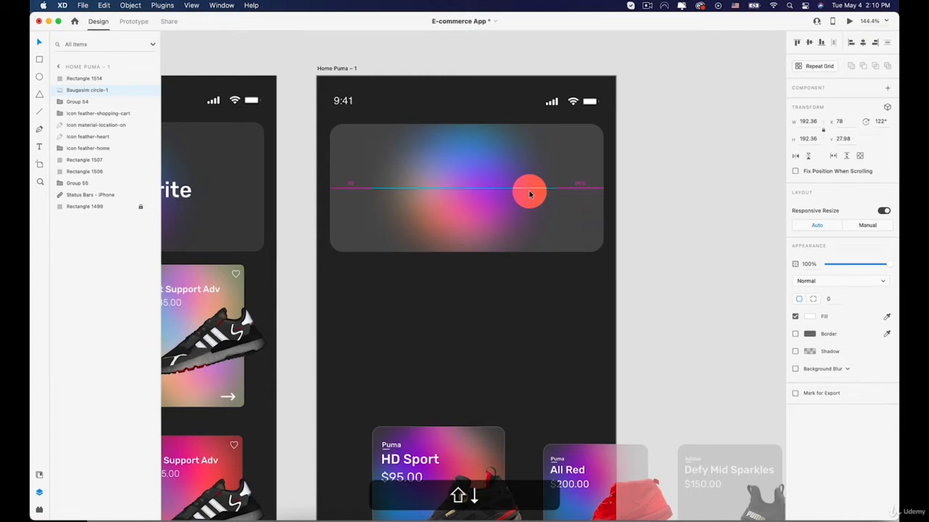
pyautogui.moveTo(624, 188); pyautogui.dragTo(721, 218)
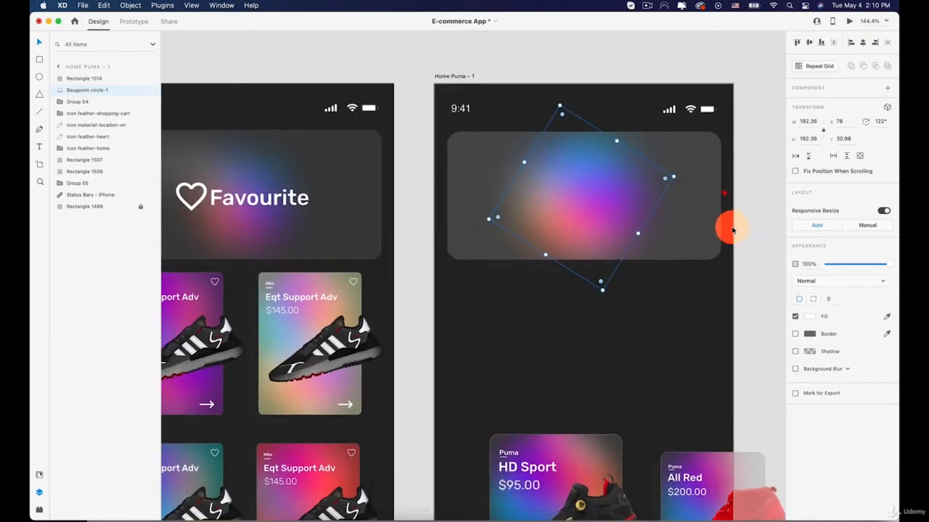
# Increase the banner rectangle's background blur amount to 43
pyautogui.click(692, 199)
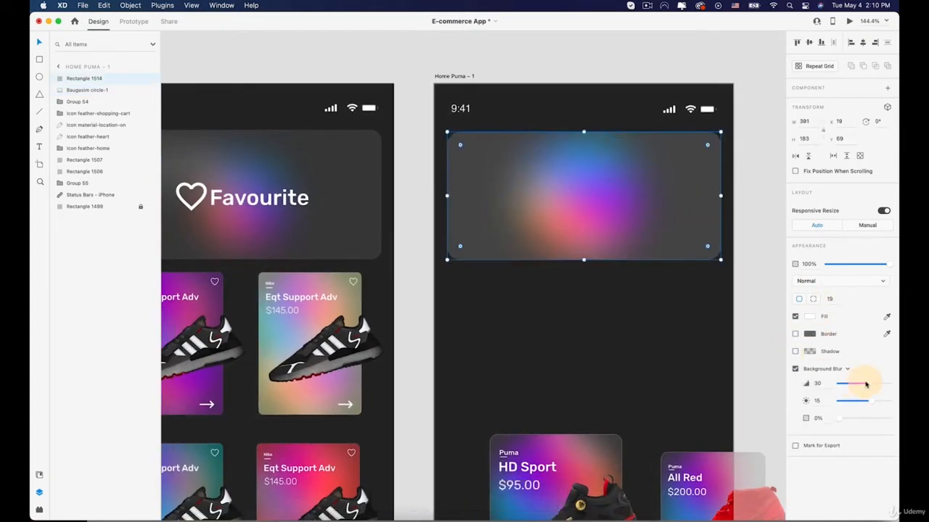
pyautogui.moveTo(865, 385); pyautogui.dragTo(878, 383)
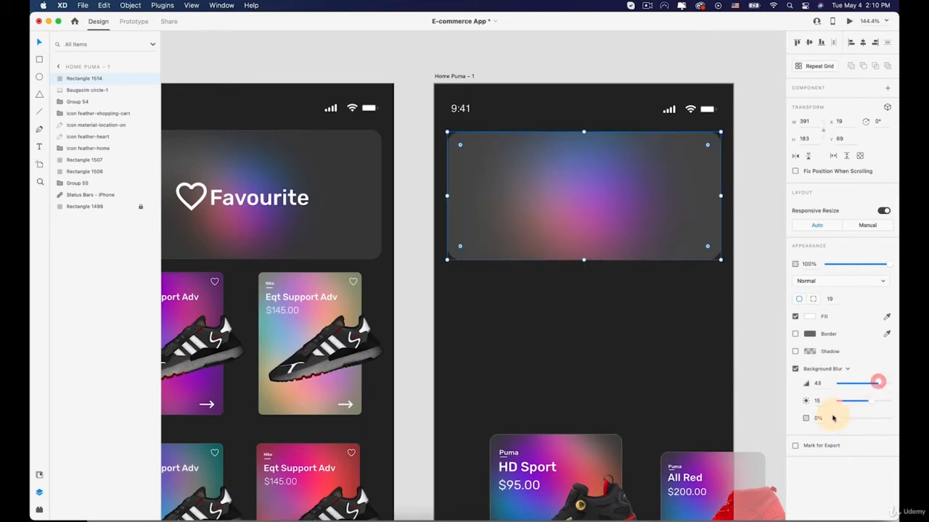
pyautogui.moveTo(838, 419); pyautogui.dragTo(839, 418)
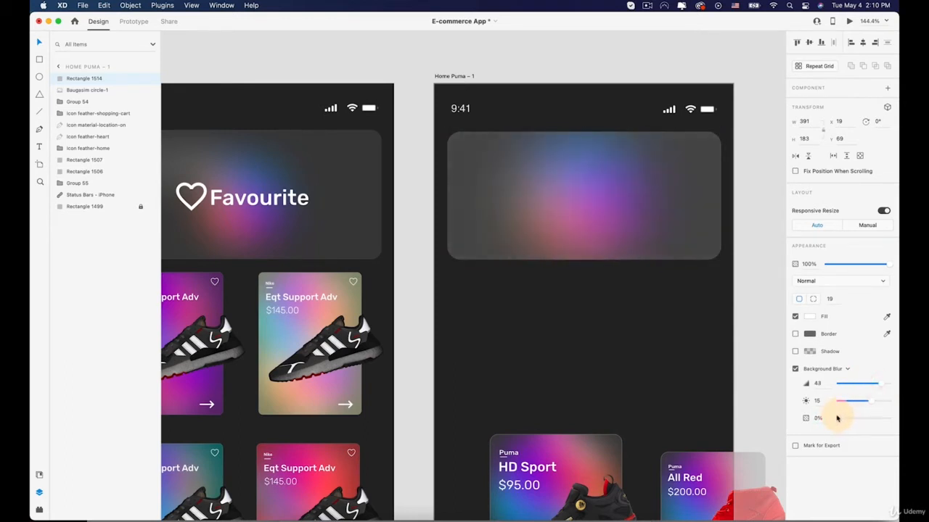
# Try a near-black fill on the banner rectangle and restore its white fill
pyautogui.click(810, 319)
pyautogui.moveTo(728, 299); pyautogui.dragTo(663, 346)
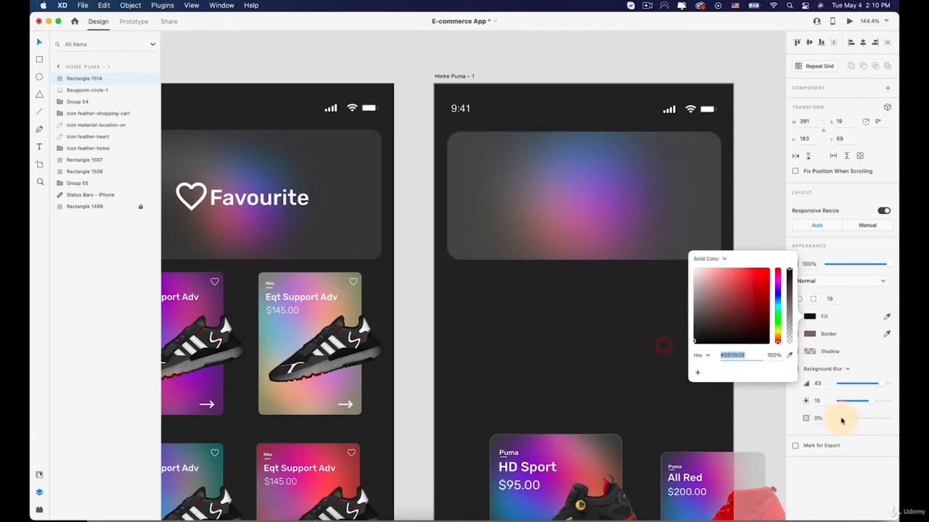
pyautogui.click(842, 420)
pyautogui.moveTo(838, 420); pyautogui.dragTo(803, 421)
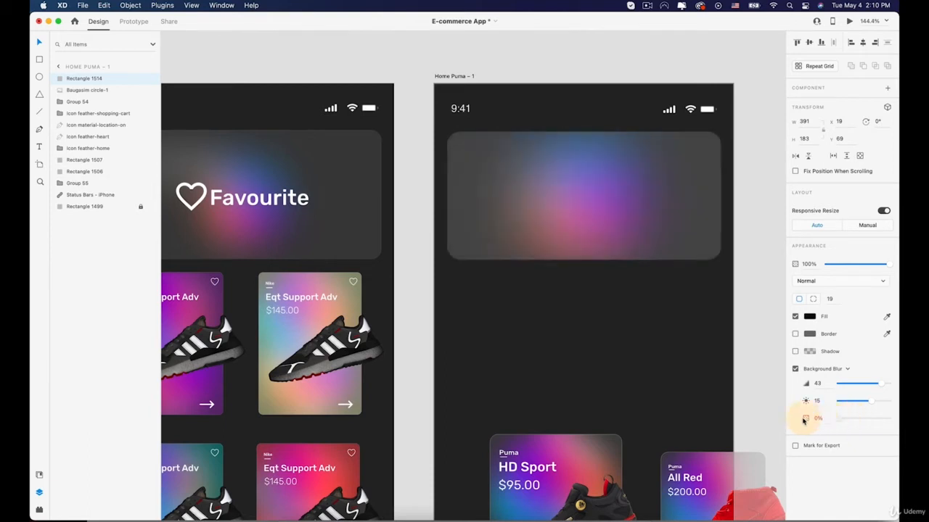
pyautogui.click(809, 316)
pyautogui.click(663, 245)
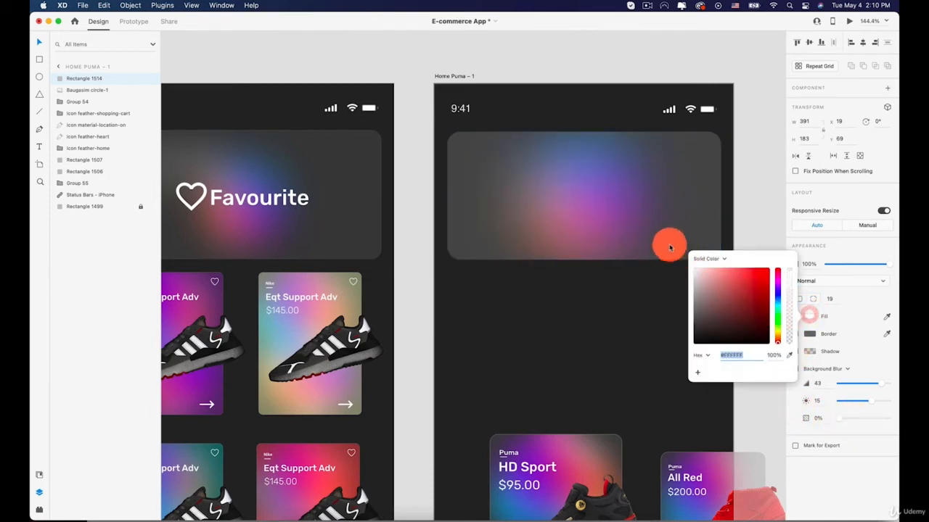
# Lower the brightness of the banner rectangle's background blur to 13
pyautogui.click(860, 357)
pyautogui.moveTo(866, 401); pyautogui.dragTo(866, 403)
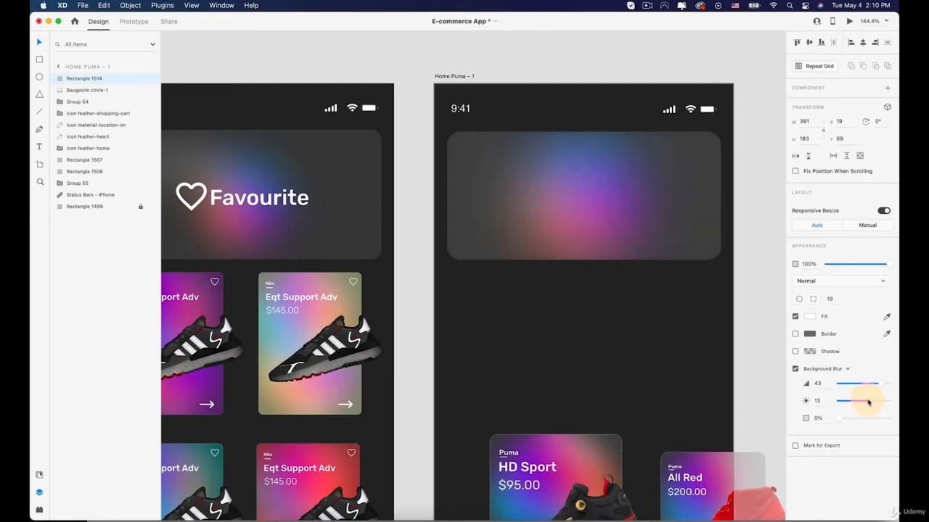
pyautogui.scroll(2, 365, 137)
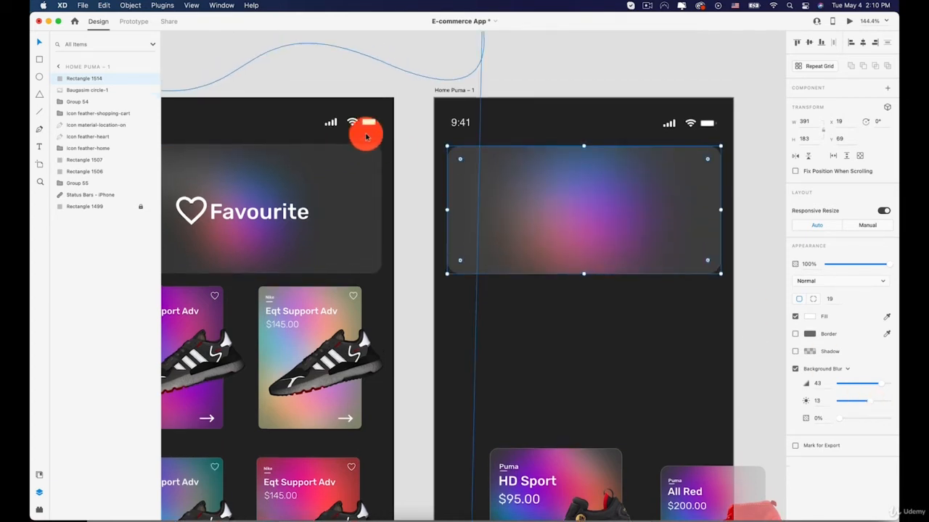
# Give the banner rectangle a white #FFFFFF border of size 0.2 at 40% opacity
pyautogui.click(794, 333)
pyautogui.click(809, 334)
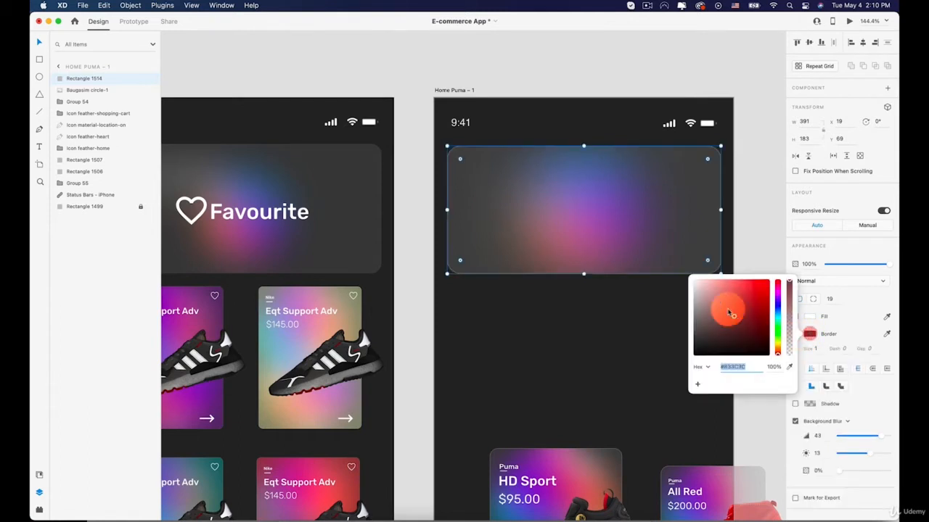
pyautogui.click(864, 403)
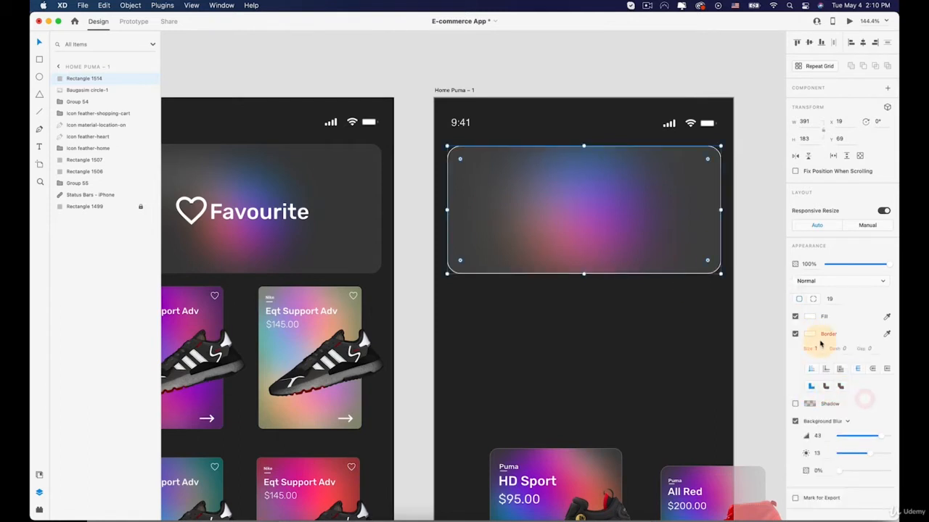
pyautogui.write('.')
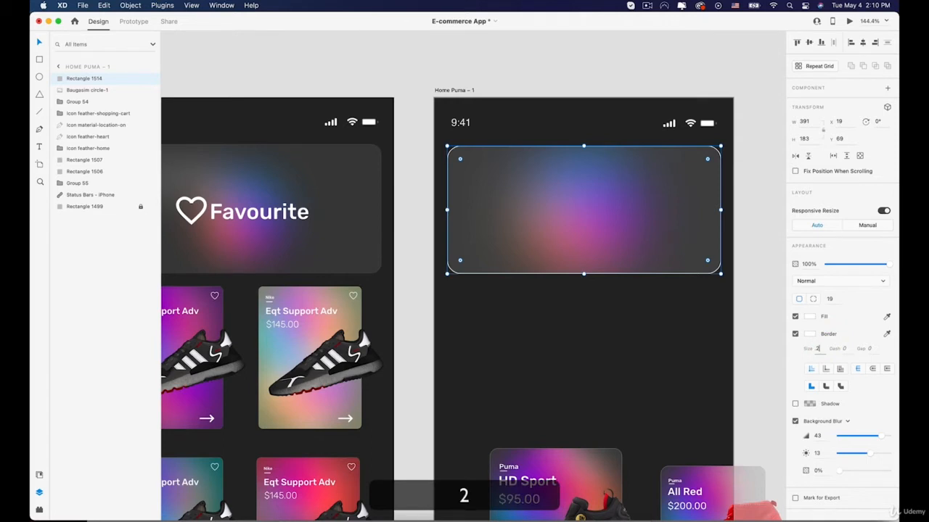
pyautogui.write('2')
pyautogui.press('Return')
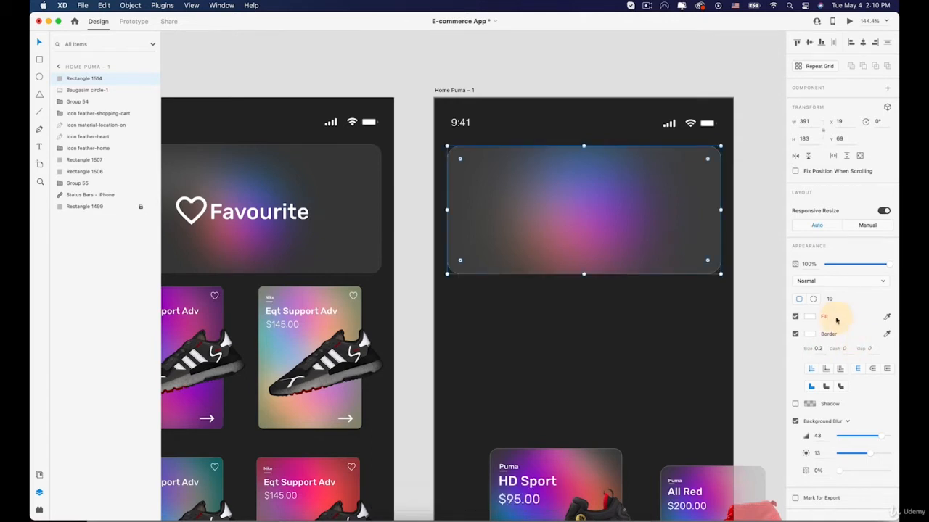
pyautogui.click(810, 333)
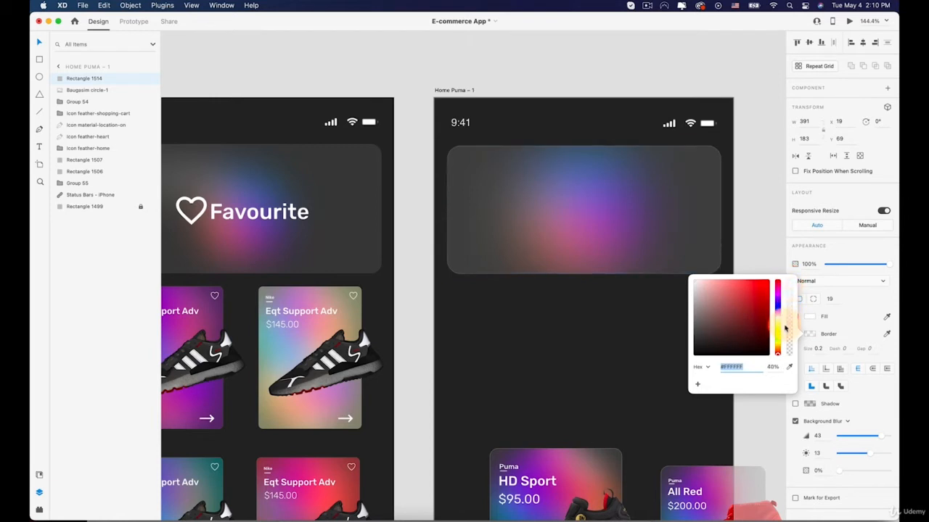
pyautogui.click(599, 323)
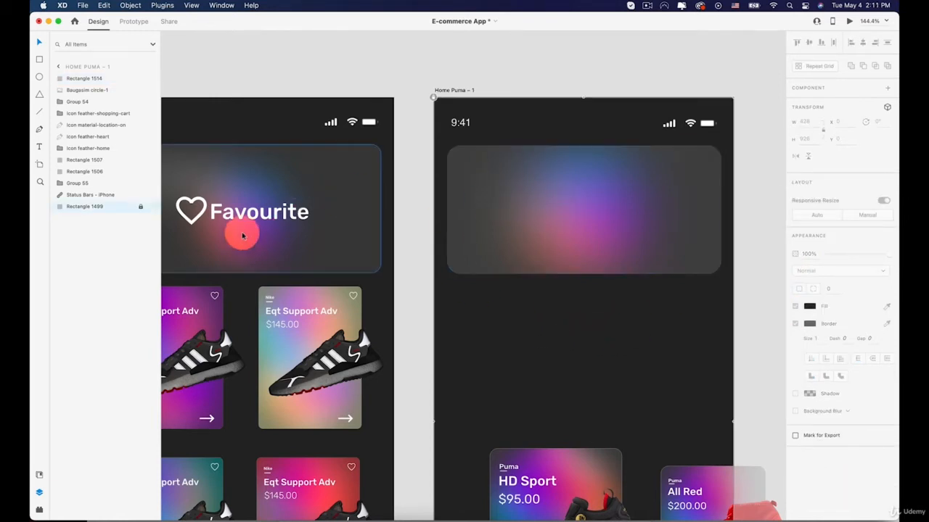
# Copy the heart icon from the Home Puma – 1 navigation bar and paste it above the banner rectangle in the layer order
pyautogui.scroll(-5, 507, 284)
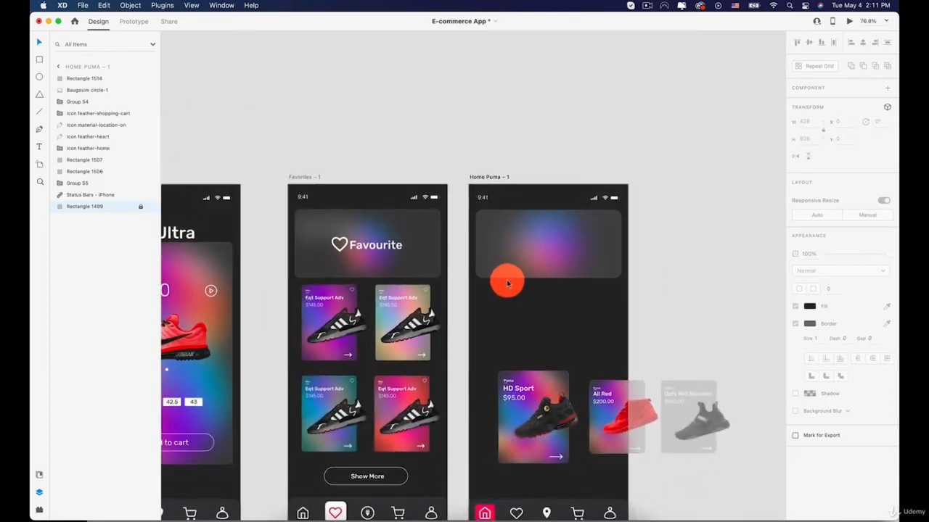
pyautogui.click(519, 511)
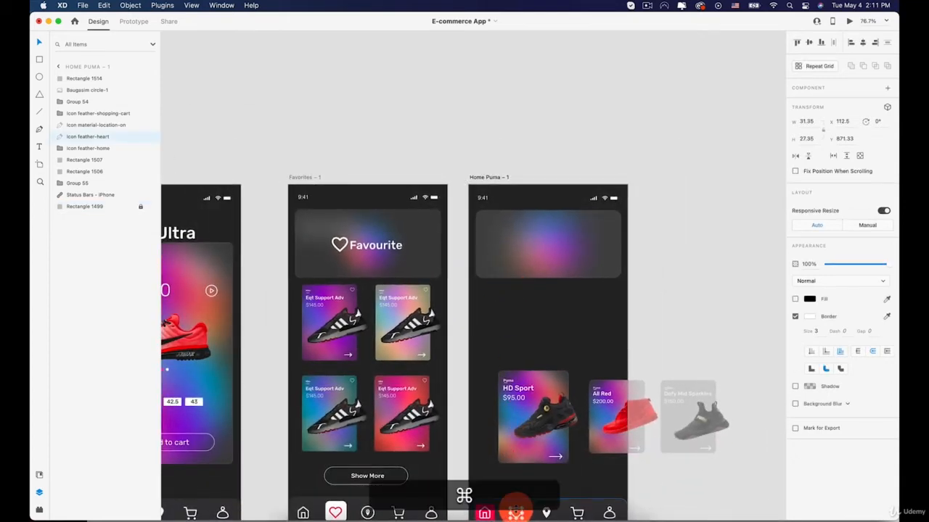
pyautogui.click(555, 254)
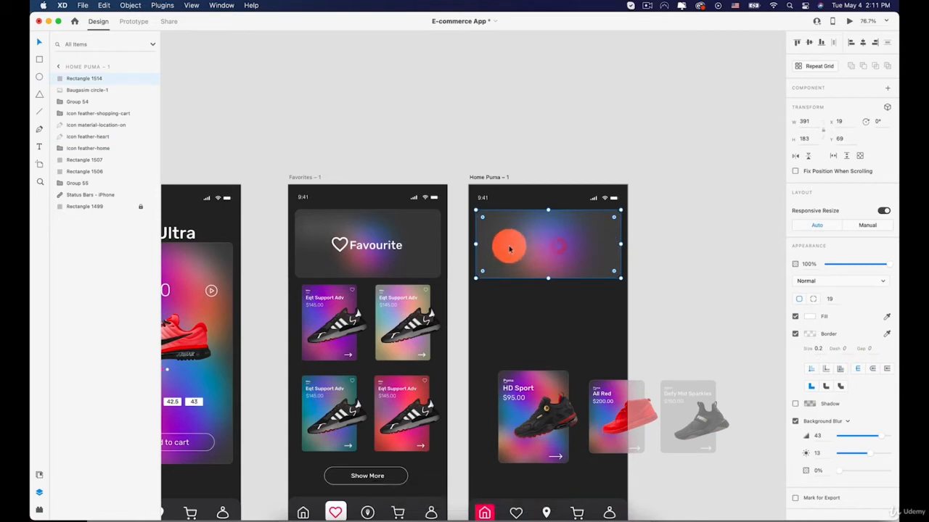
pyautogui.press('super+v')
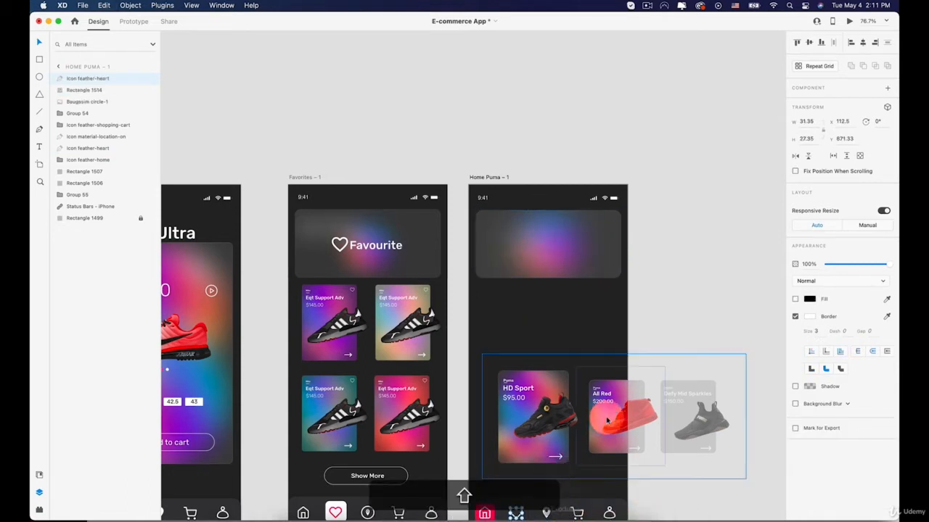
# Move the pasted heart icon straight up onto the banner, to Y about 151
pyautogui.hotkey('shift', 'Up')
pyautogui.click(607, 419)
pyautogui.hotkey('shift', 'Up')
pyautogui.hotkey('shift', 'Up')
pyautogui.hotkey('shift', 'Up')
pyautogui.hotkey('shift', 'Up')
pyautogui.hotkey('shift', 'Up')
pyautogui.hotkey('shift', 'Up')
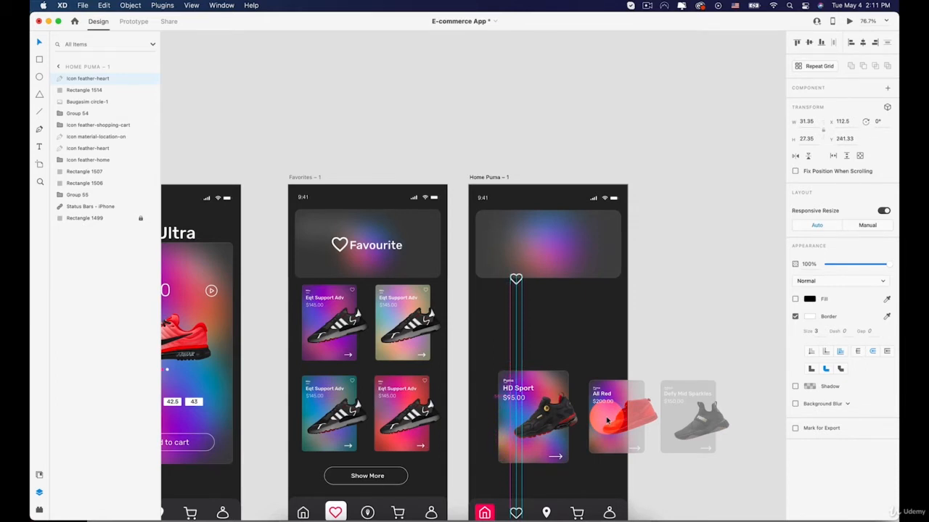
pyautogui.hotkey('shift', 'Up')
pyautogui.hotkey('shift', 'Up')
pyautogui.hotkey('shift', 'Up')
pyautogui.scroll(3, 883, 424)
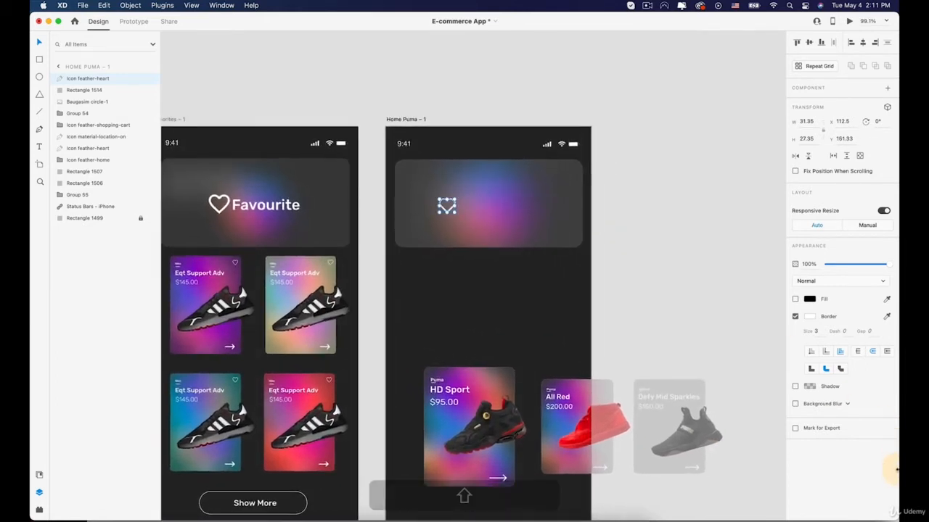
# Enlarge the heart icon on the banner proportionally to about 47 × 41
pyautogui.scroll(2, 661, 120)
pyautogui.press('space')
pyautogui.moveTo(546, 229); pyautogui.dragTo(669, 242)
pyautogui.scroll(5, 555, 245)
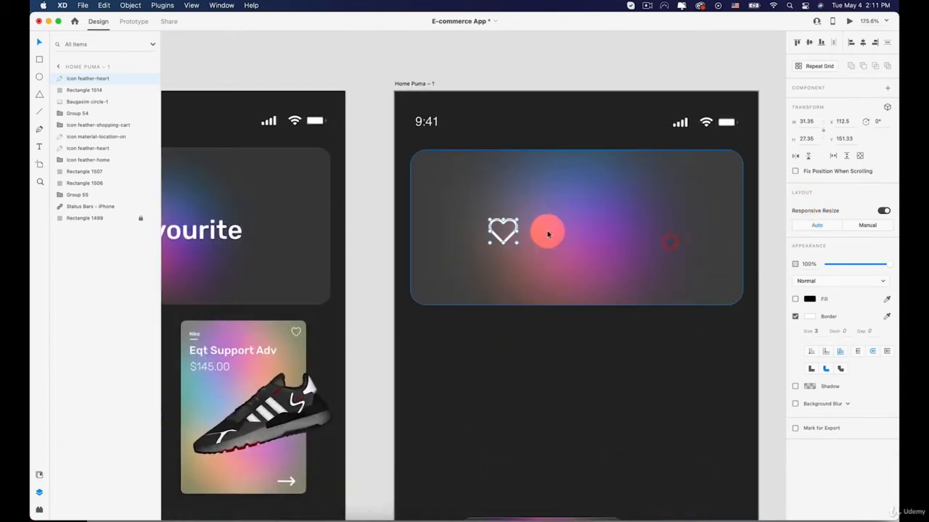
pyautogui.moveTo(504, 241)
pyautogui.mouseDown()
pyautogui.moveTo(502, 266)
pyautogui.moveTo(496, 253)
pyautogui.moveTo(514, 252)
pyautogui.moveTo(496, 240)
pyautogui.moveTo(511, 235)
pyautogui.mouseUp()
# Add the title text "Favorites" beside the heart icon on the banner
pyautogui.click(39, 146)
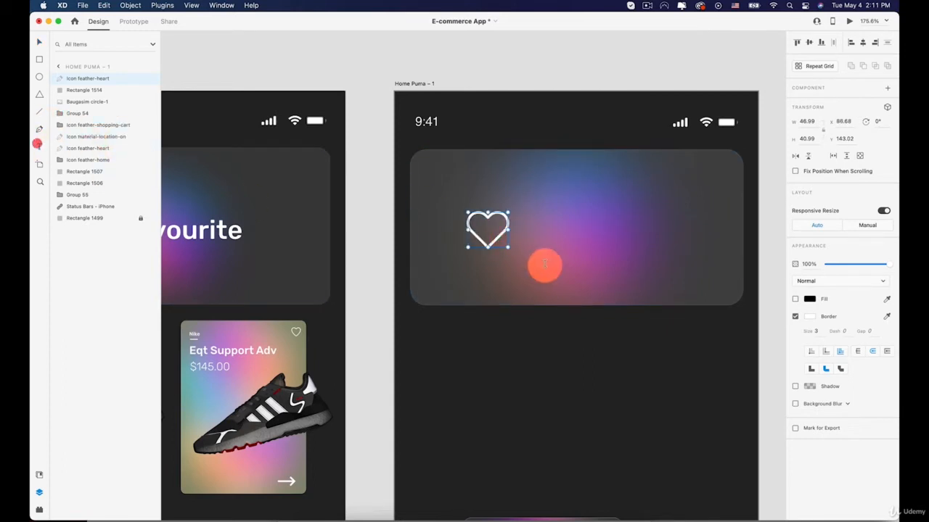
pyautogui.click(538, 229)
pyautogui.write('Favorites')
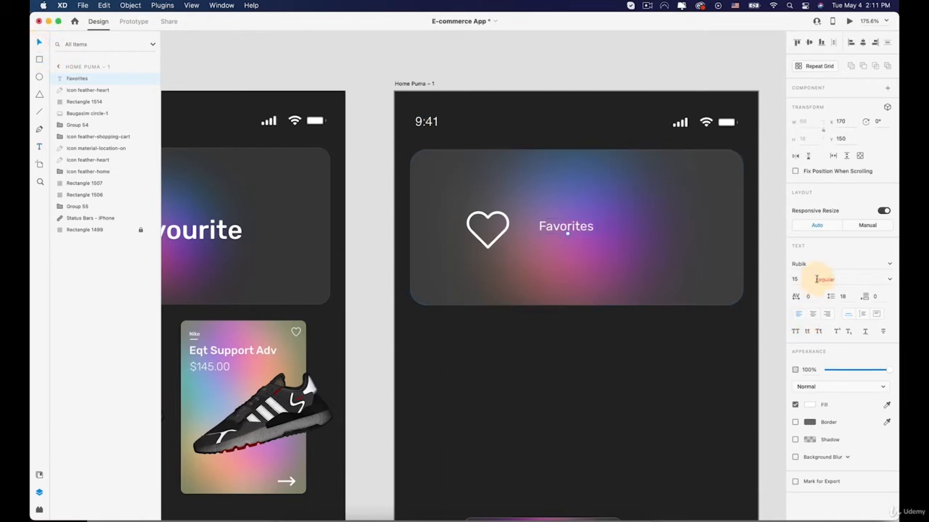
# Set the Favorites title to Medium weight and enlarge it so that it sits close beside the heart icon
pyautogui.click(889, 279)
pyautogui.click(838, 325)
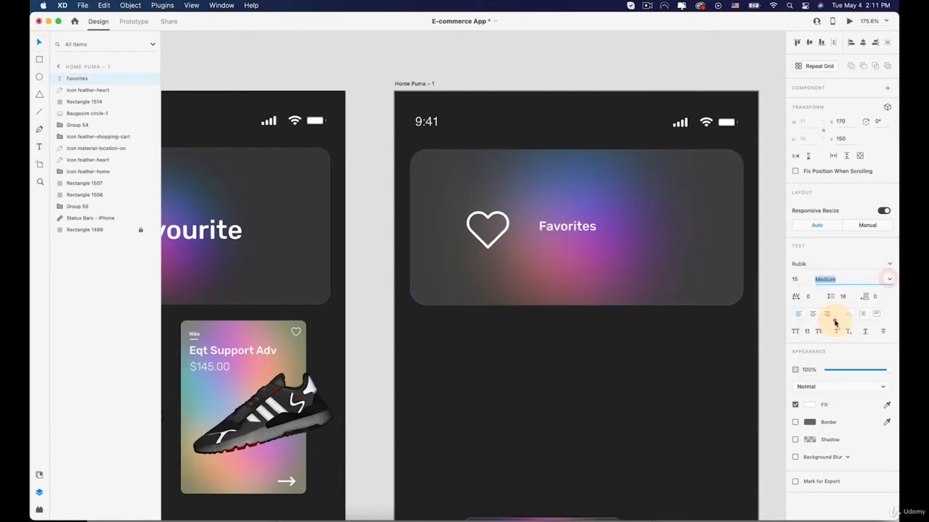
pyautogui.click(567, 226)
pyautogui.moveTo(568, 247); pyautogui.dragTo(600, 237)
# Group the heart icon with the Favorites title and center the group horizontally on the artboard
pyautogui.keyDown('shift'); pyautogui.click(507, 228); pyautogui.keyUp('shift')
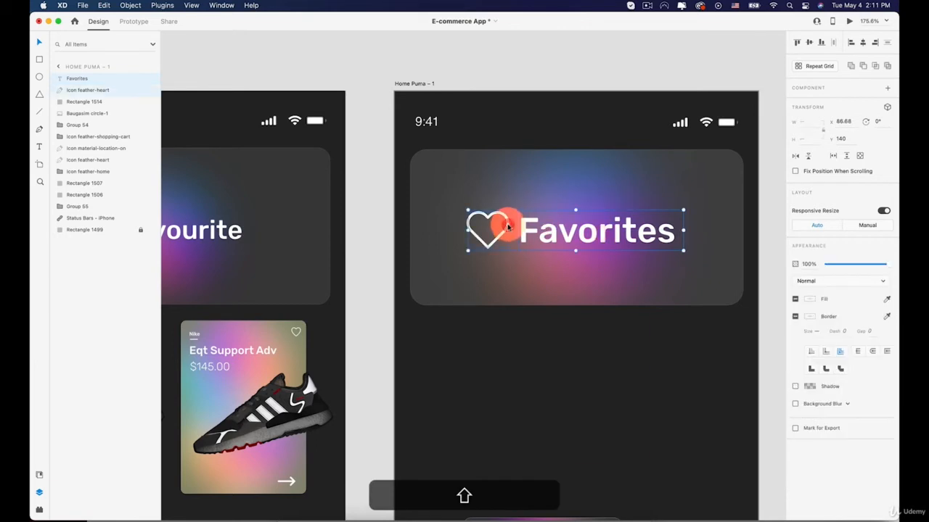
pyautogui.rightClick(508, 228)
pyautogui.click(535, 321)
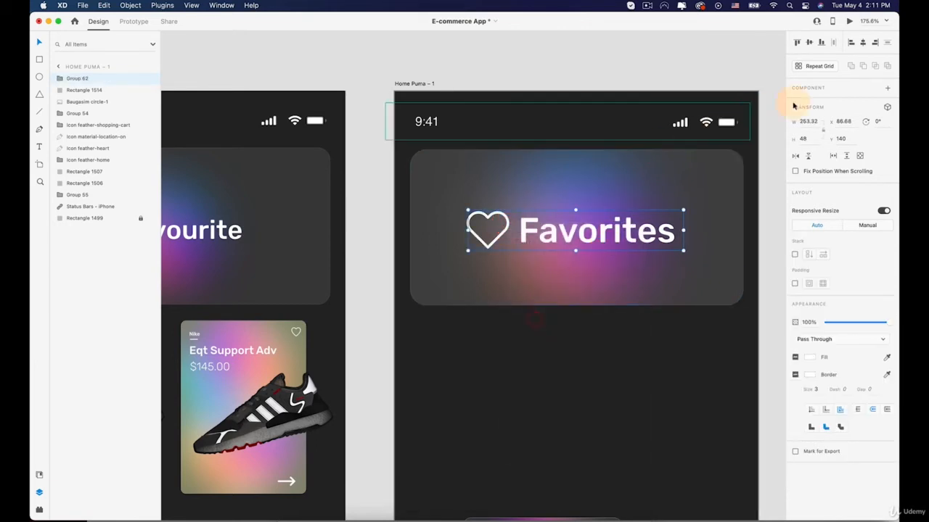
pyautogui.click(594, 370)
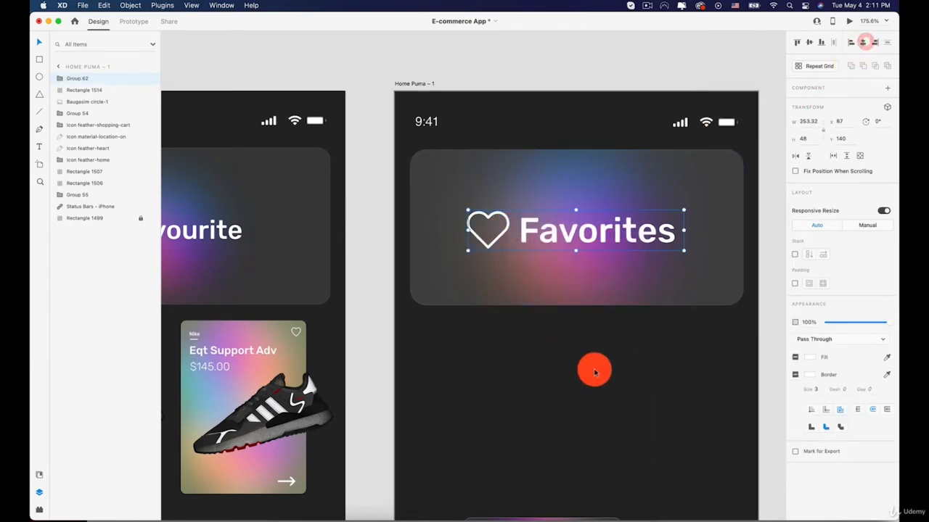
# Scale the heart-and-title group down to about 213 × 41 and center it horizontally on the artboard again
pyautogui.scroll(-5, 595, 370)
pyautogui.scroll(5, 593, 372)
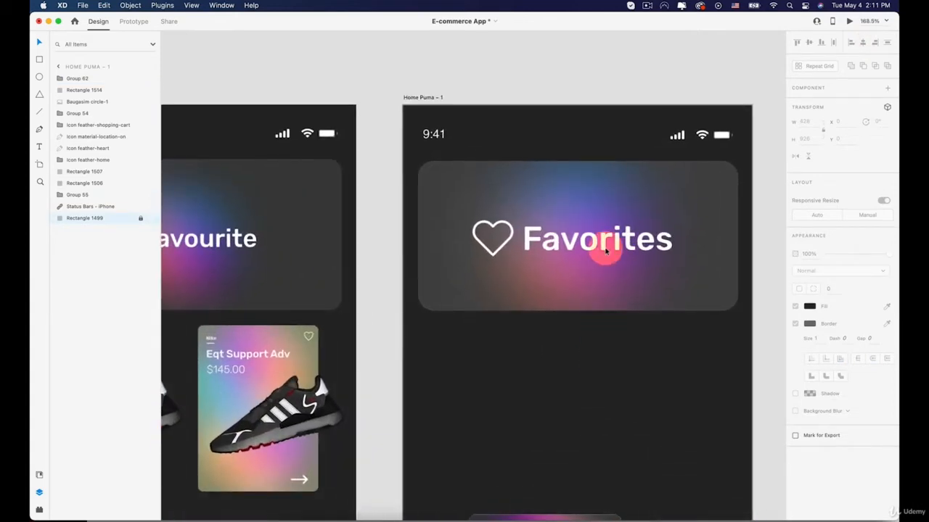
pyautogui.click(613, 242)
pyautogui.moveTo(680, 258); pyautogui.dragTo(660, 253)
pyautogui.moveTo(596, 240); pyautogui.dragTo(614, 242)
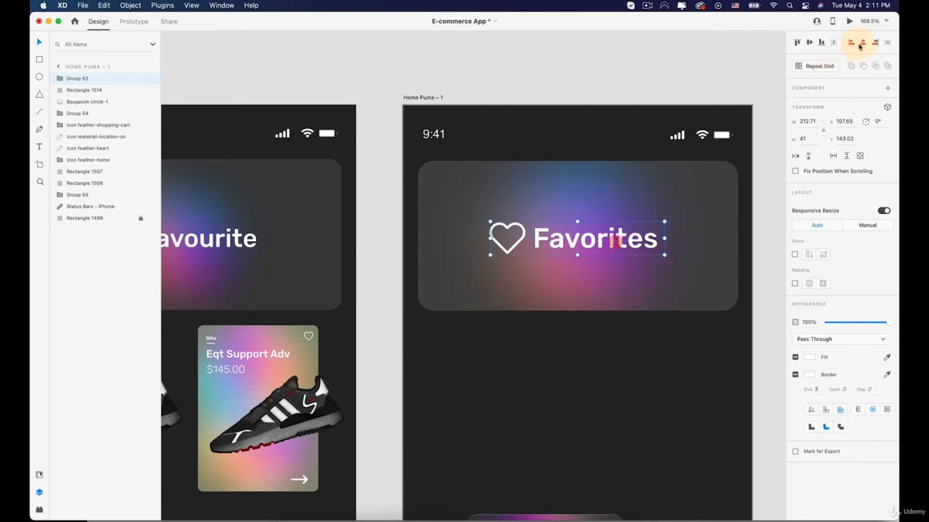
pyautogui.click(863, 45)
pyautogui.scroll(-1, 617, 328)
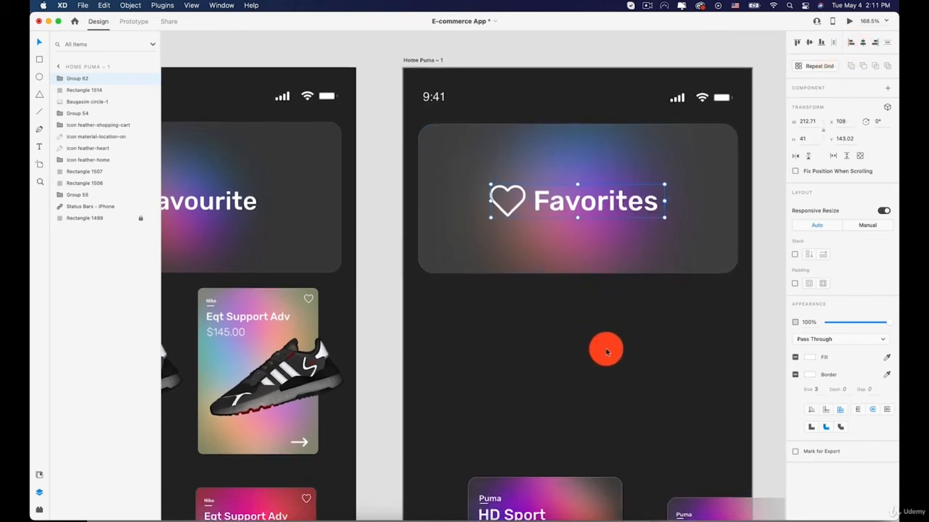
pyautogui.click(606, 350)
# Adjust the vertical position of the heart-and-title group within the banner, placing it at Y 141
pyautogui.scroll(-4, 607, 351)
pyautogui.scroll(-1, 607, 351)
pyautogui.moveTo(580, 344); pyautogui.dragTo(547, 218)
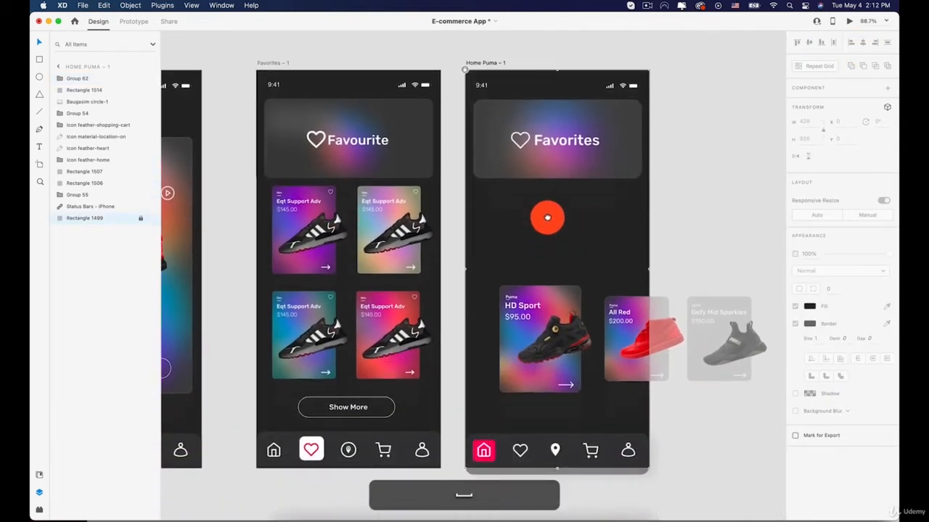
pyautogui.scroll(3, 550, 219)
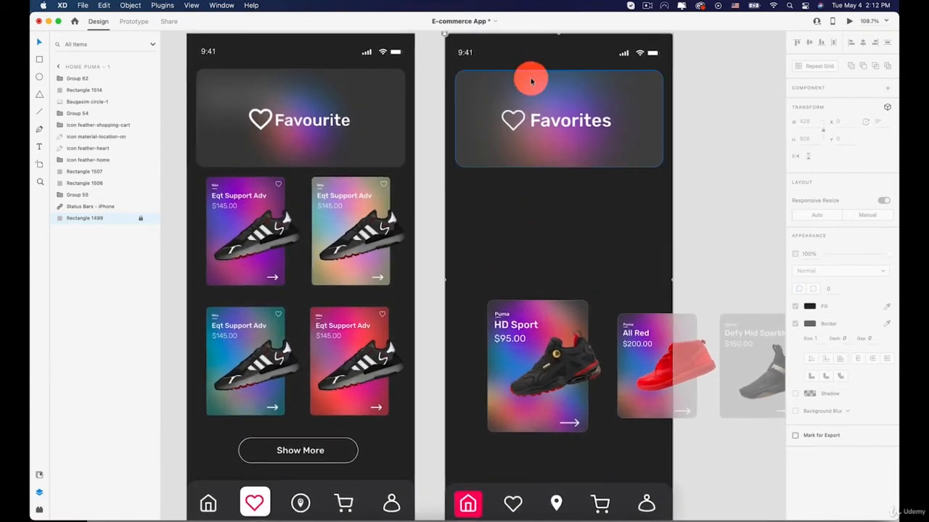
pyautogui.click(546, 75)
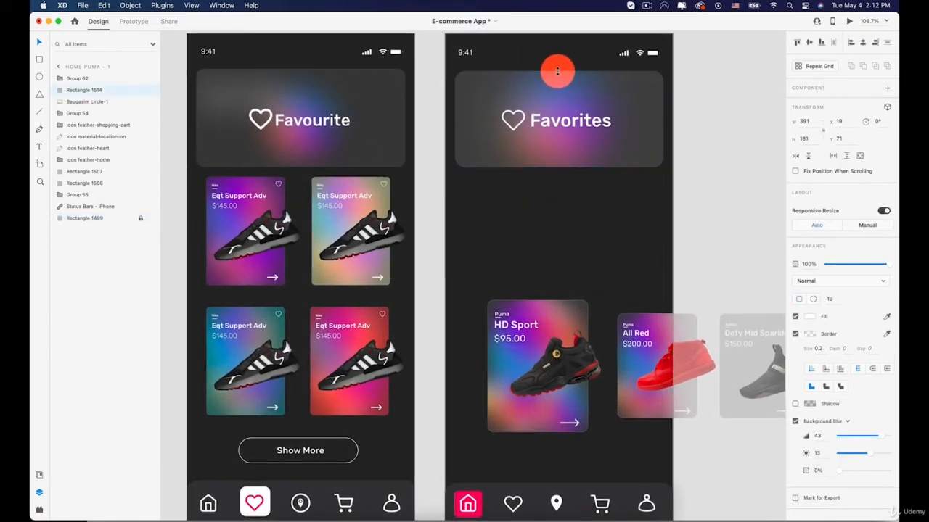
pyautogui.click(568, 129)
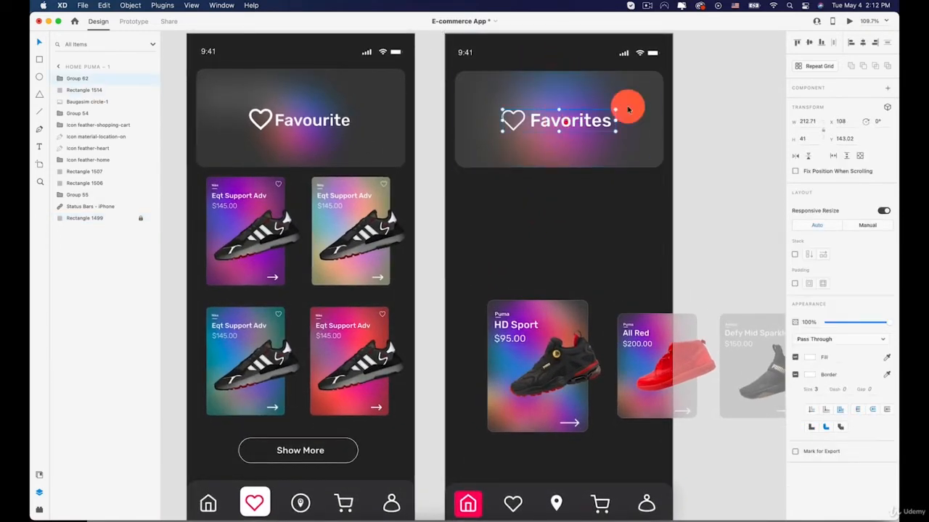
pyautogui.click(813, 43)
pyautogui.moveTo(532, 257); pyautogui.dragTo(571, 128)
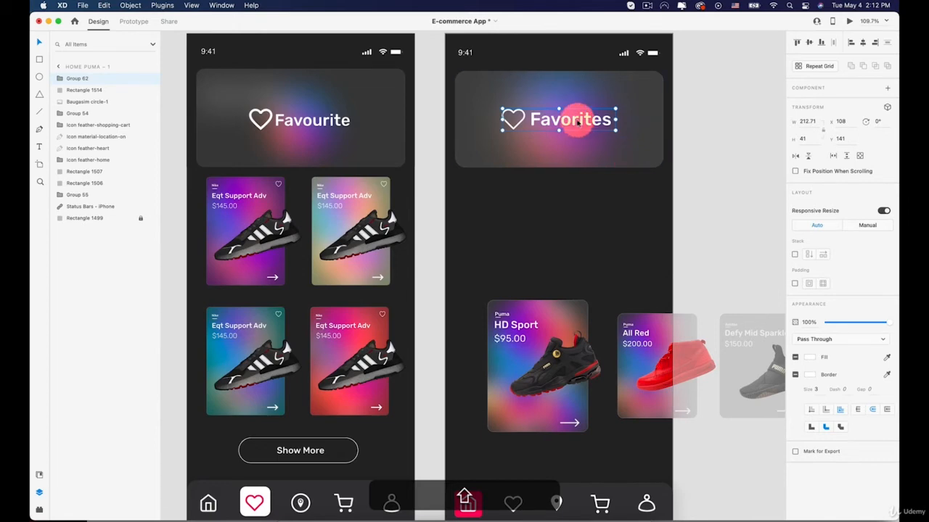
pyautogui.click(727, 227)
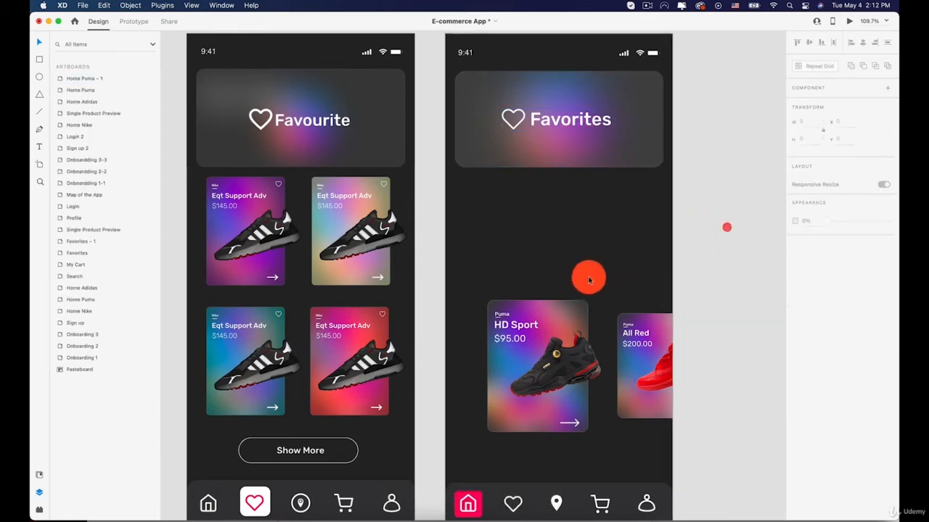
# Ungroup the row of Puma product cards on the Home Puma – 1 artboard
pyautogui.click(243, 203)
pyautogui.click(516, 341)
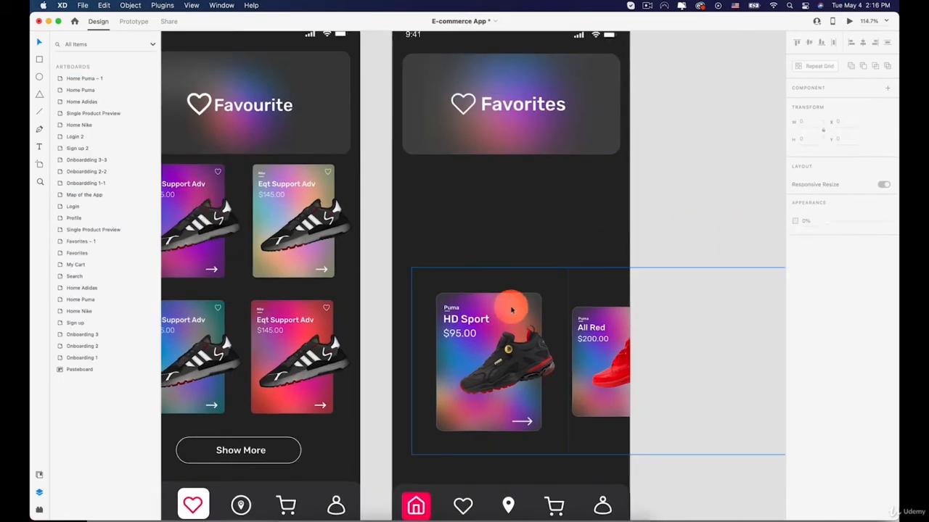
pyautogui.click(512, 308)
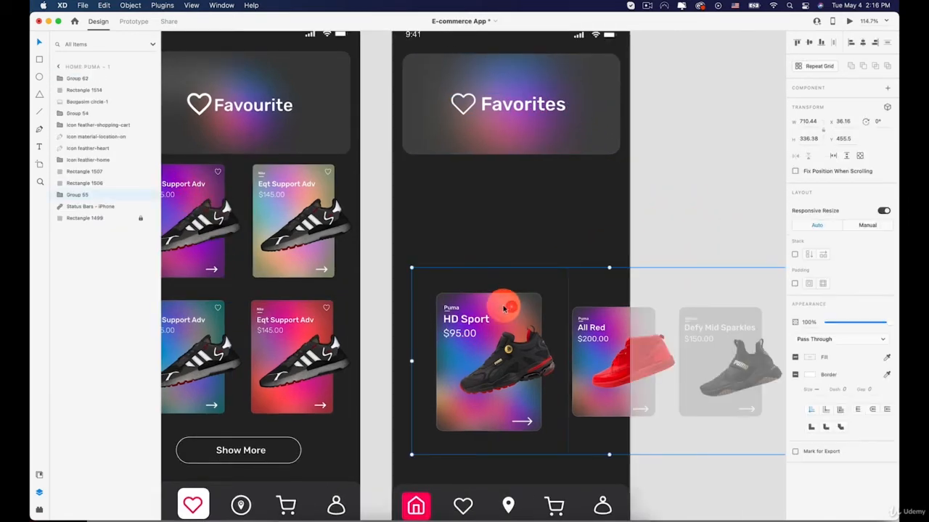
pyautogui.rightClick(504, 308)
pyautogui.click(526, 372)
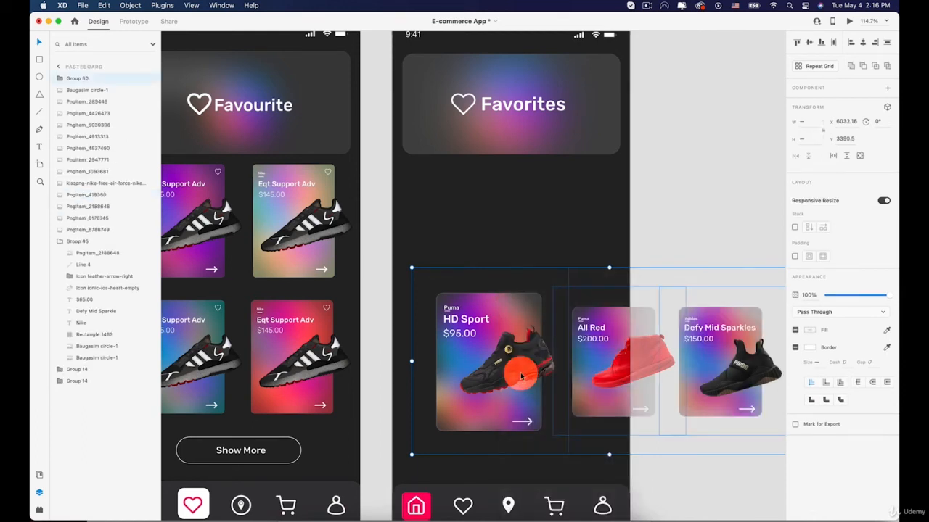
pyautogui.click(608, 225)
# Delete the All Red and Defy Mid Sparkles product cards
pyautogui.click(606, 329)
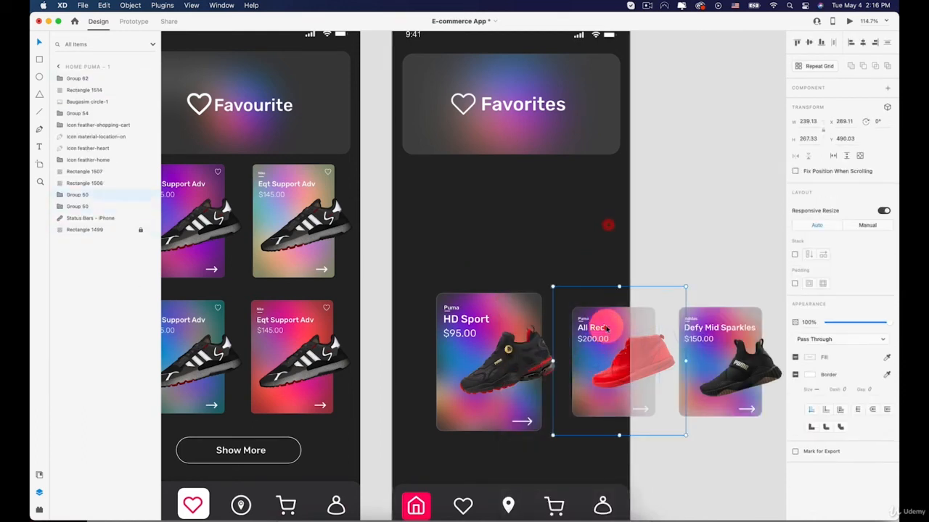
pyautogui.press('BackSpace')
pyautogui.click(685, 341)
pyautogui.press('BackSpace')
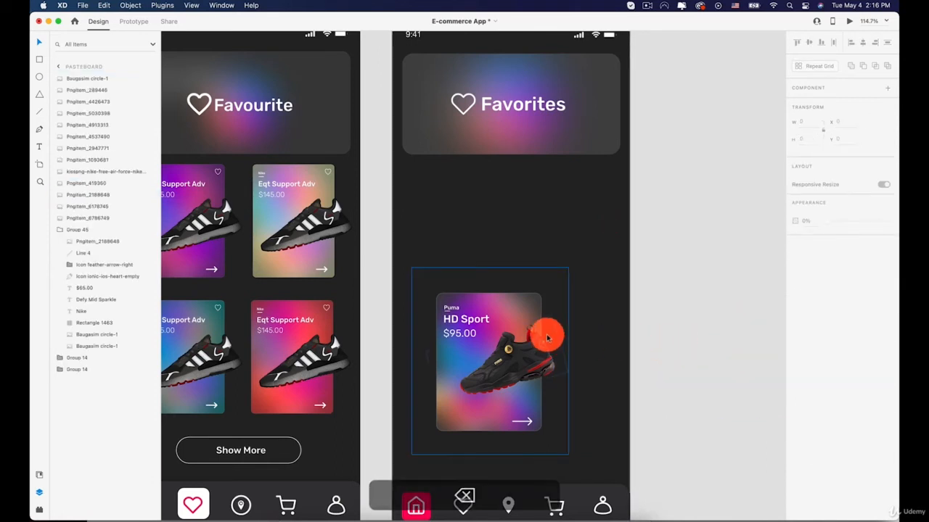
# Move the HD Sport card up beneath the banner's left end and scale it down to about 227 × 271
pyautogui.moveTo(486, 323); pyautogui.dragTo(455, 192)
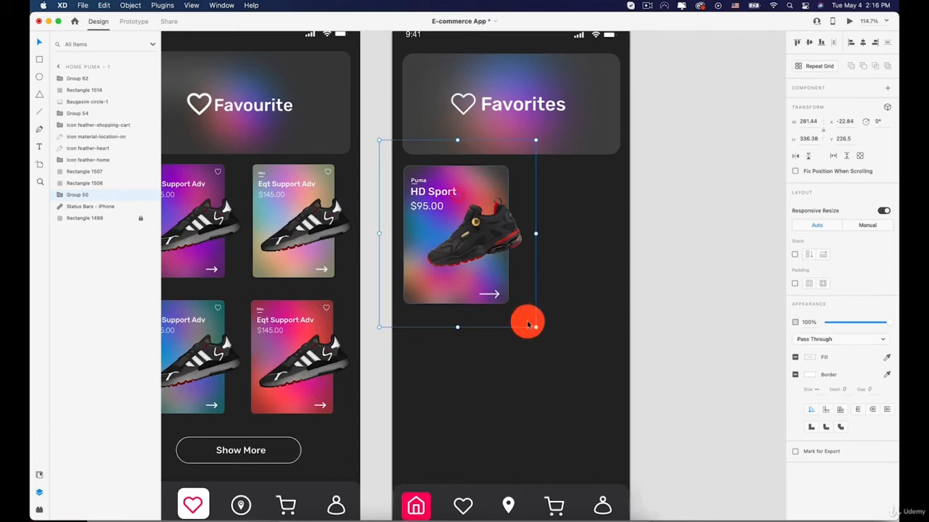
pyautogui.moveTo(536, 327); pyautogui.dragTo(505, 291)
pyautogui.moveTo(505, 218)
pyautogui.mouseDown()
pyautogui.moveTo(492, 217)
pyautogui.moveTo(519, 218)
pyautogui.mouseUp()
pyautogui.press('super+z')
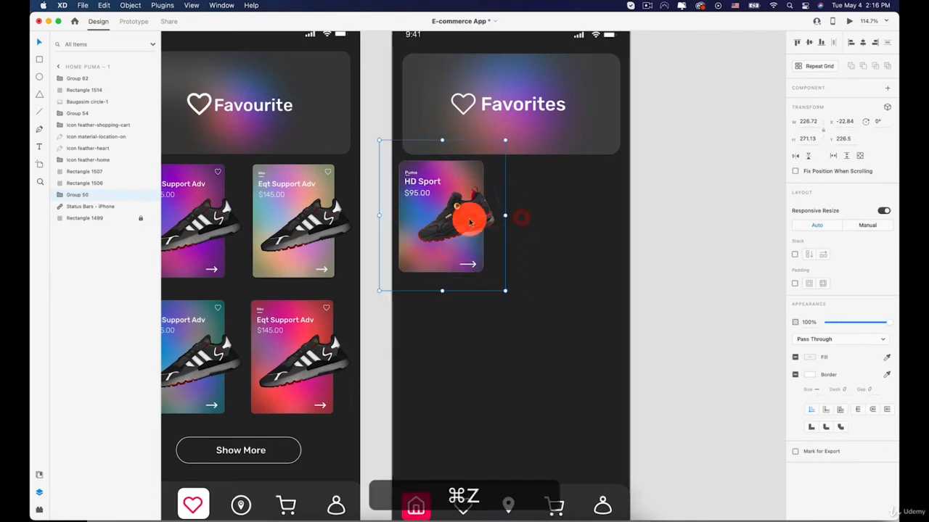
# Shift the HD Sport card to about X -9, Y 240.5, clear of the banner, keeping its size
pyautogui.scroll(3, 452, 261)
pyautogui.press('space')
pyautogui.moveTo(449, 226); pyautogui.dragTo(468, 246)
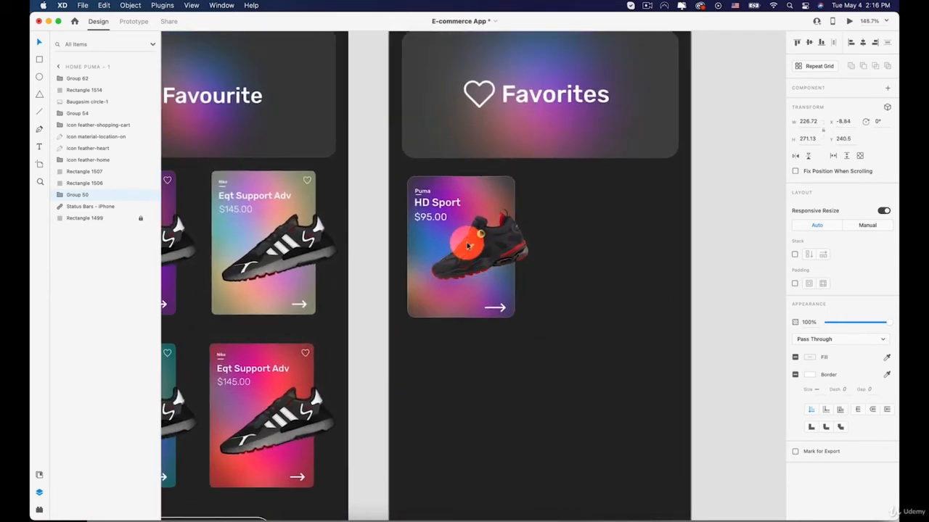
pyautogui.moveTo(382, 244); pyautogui.dragTo(400, 245)
pyautogui.press('super+z')
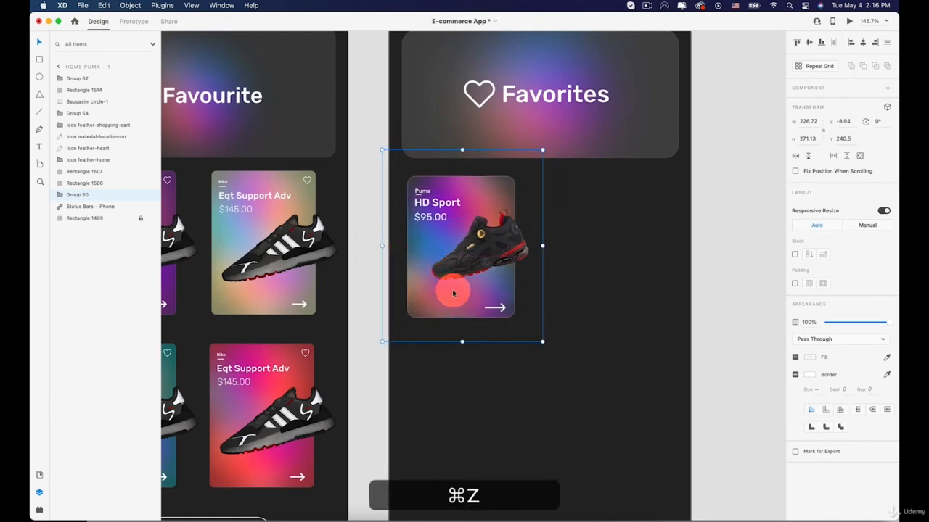
# Duplicate the HD Sport card alongside itself and copy the pair below to form a two-by-two arrangement
pyautogui.moveTo(453, 294); pyautogui.dragTo(590, 278)
pyautogui.moveTo(461, 265); pyautogui.dragTo(472, 436)
pyautogui.scroll(-2, 494, 387)
pyautogui.scroll(-5, 493, 387)
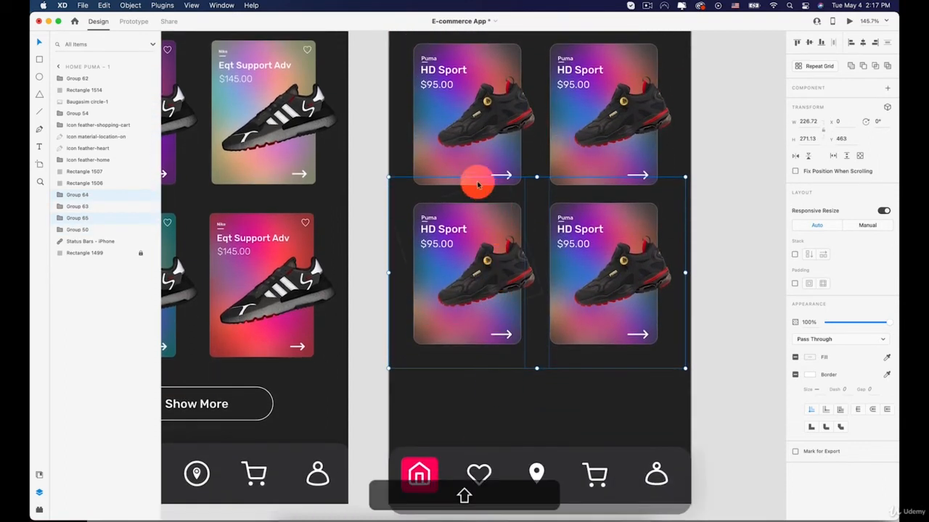
# Select all four HD Sport cards and move them together to X 0, Y 236.5 beneath the banner
pyautogui.keyDown('shift'); pyautogui.click(491, 145); pyautogui.keyUp('shift')
pyautogui.keyDown('shift'); pyautogui.click(572, 141); pyautogui.keyUp('shift')
pyautogui.moveTo(580, 255); pyautogui.dragTo(578, 269)
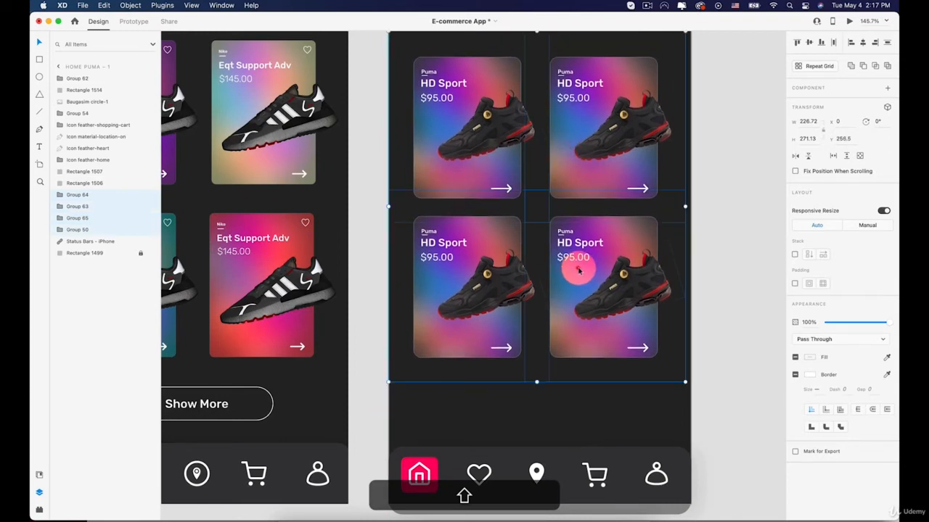
pyautogui.moveTo(520, 253); pyautogui.dragTo(509, 385)
pyautogui.moveTo(471, 257); pyautogui.dragTo(473, 242)
# Convert the four HD Sport cards into a repeat grid and extend it downward to about 715 high, adding a third row
pyautogui.rightClick(476, 246)
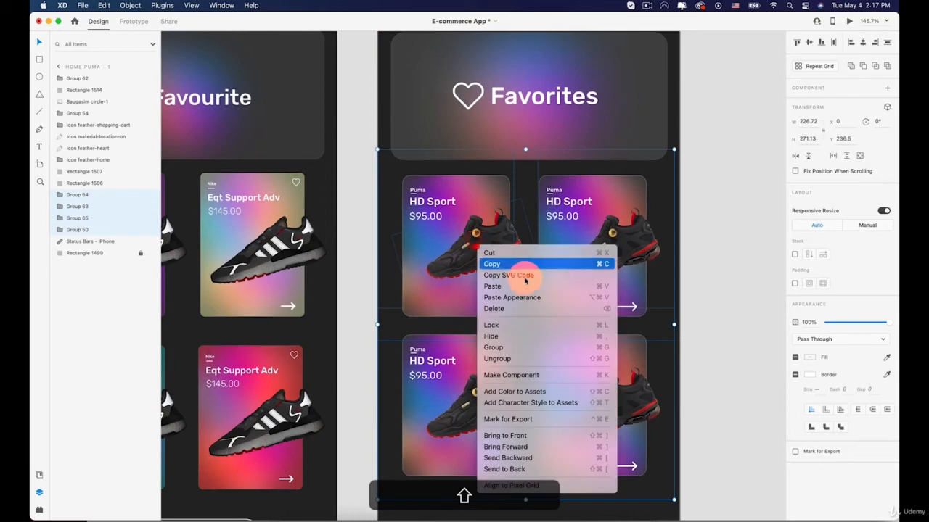
pyautogui.click(802, 66)
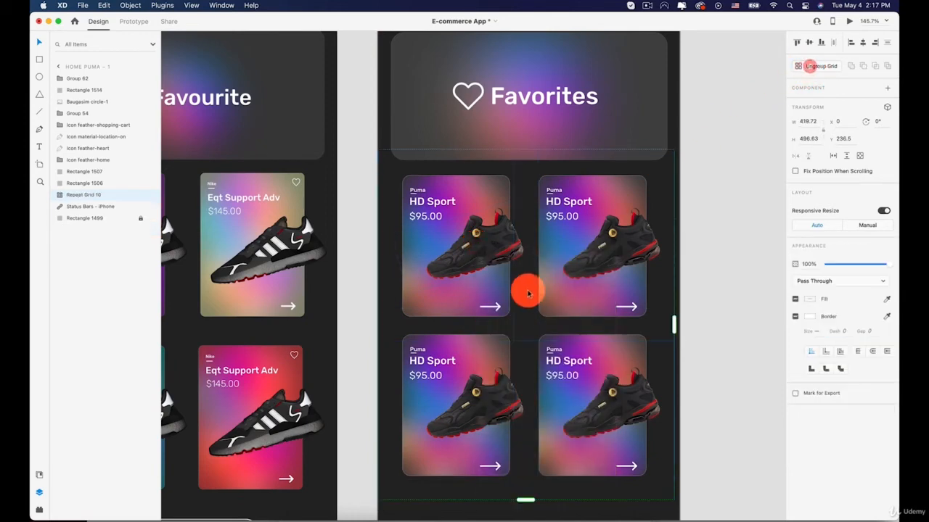
pyautogui.scroll(-2, 517, 357)
pyautogui.scroll(-3, 517, 358)
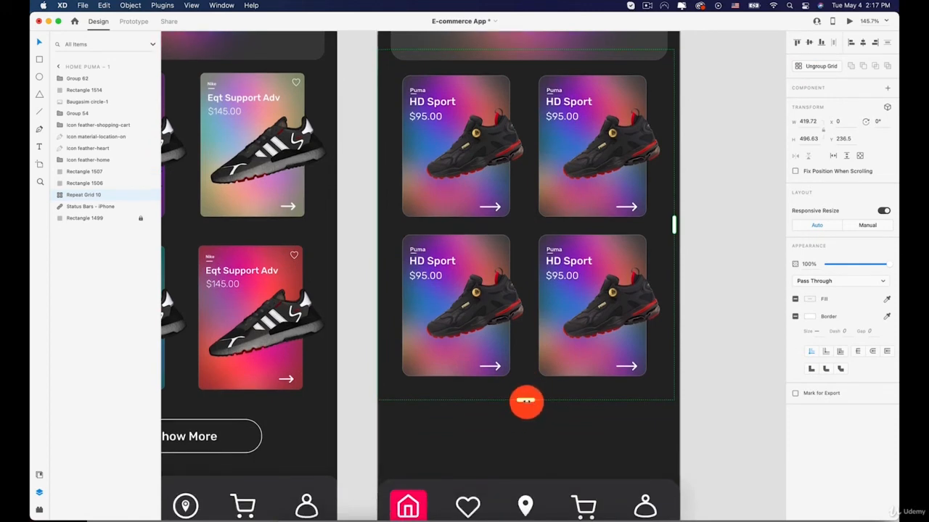
pyautogui.moveTo(526, 401); pyautogui.dragTo(524, 519)
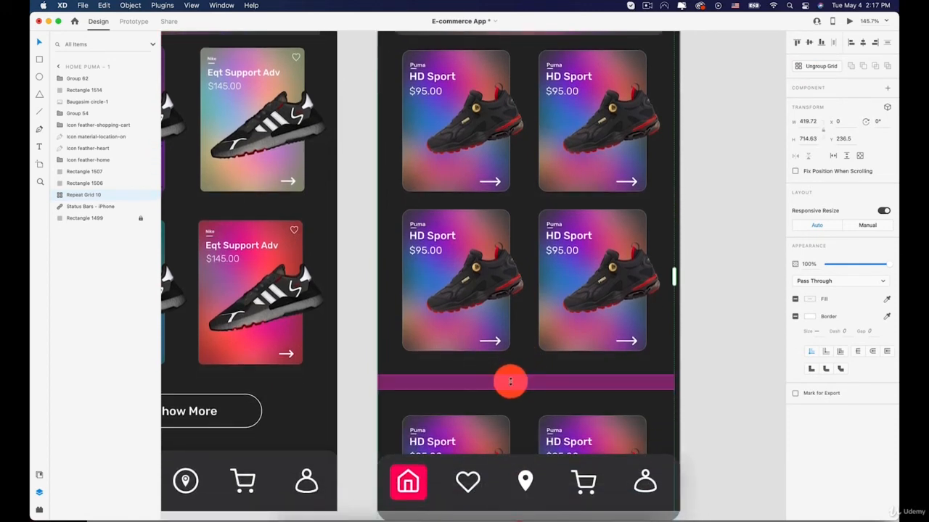
# Reduce the vertical gap before the repeat grid's third row to match the spacing between the upper card rows
pyautogui.moveTo(510, 371); pyautogui.dragTo(507, 347)
pyautogui.click(739, 351)
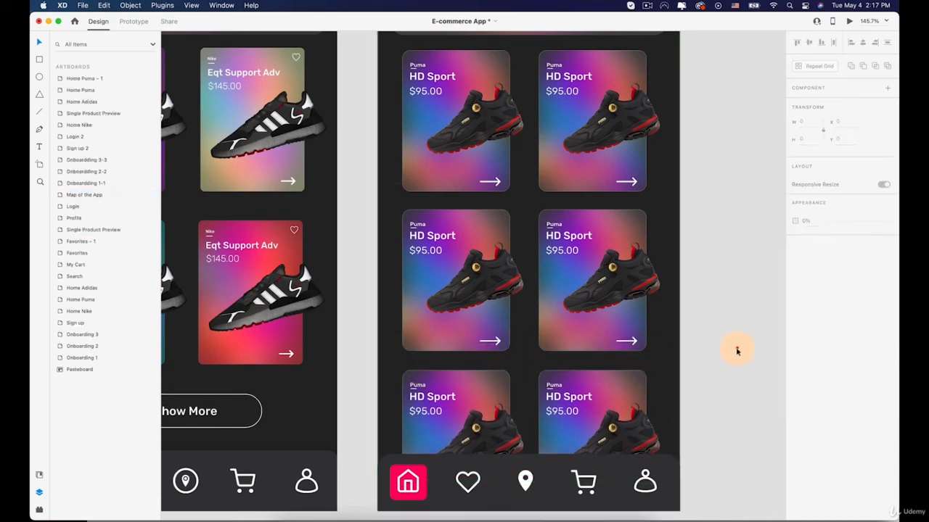
pyautogui.scroll(2, 735, 359)
pyautogui.scroll(2, 609, 319)
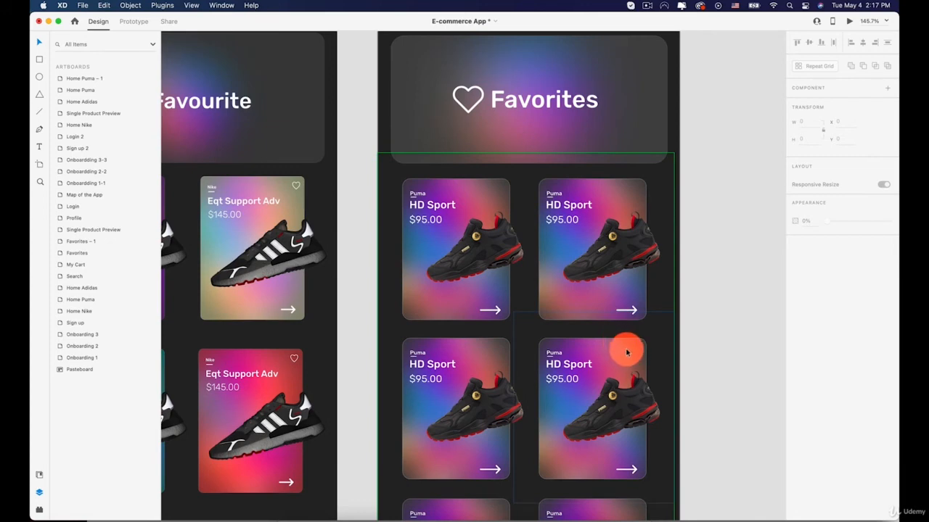
pyautogui.scroll(-2, 643, 344)
pyautogui.scroll(2, 641, 349)
pyautogui.scroll(-2, 643, 324)
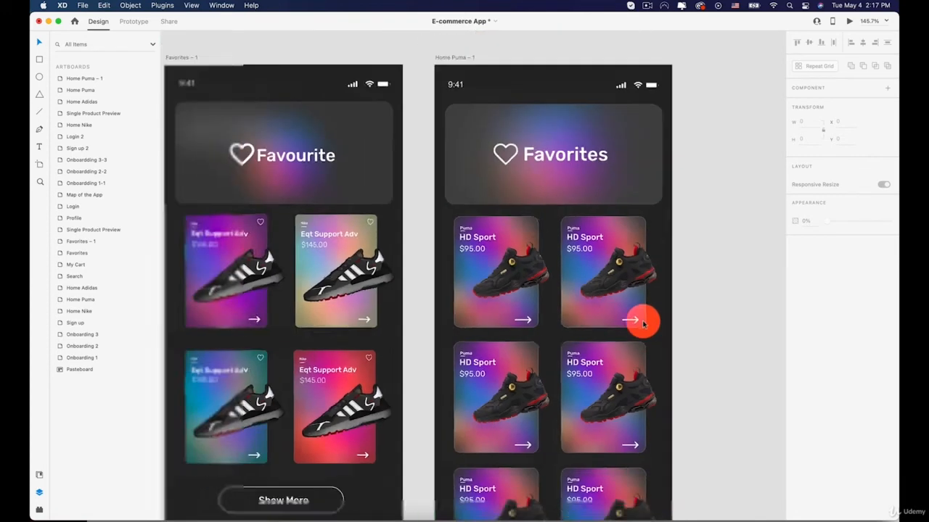
pyautogui.scroll(-3, 643, 324)
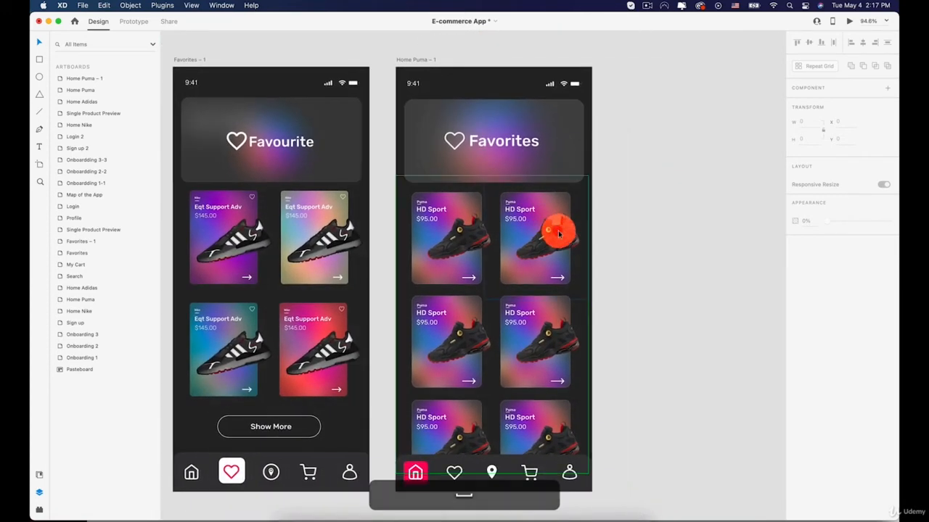
# Ungroup the repeat grid of HD Sport cards on the Home Puma – 1 artboard
pyautogui.click(549, 198)
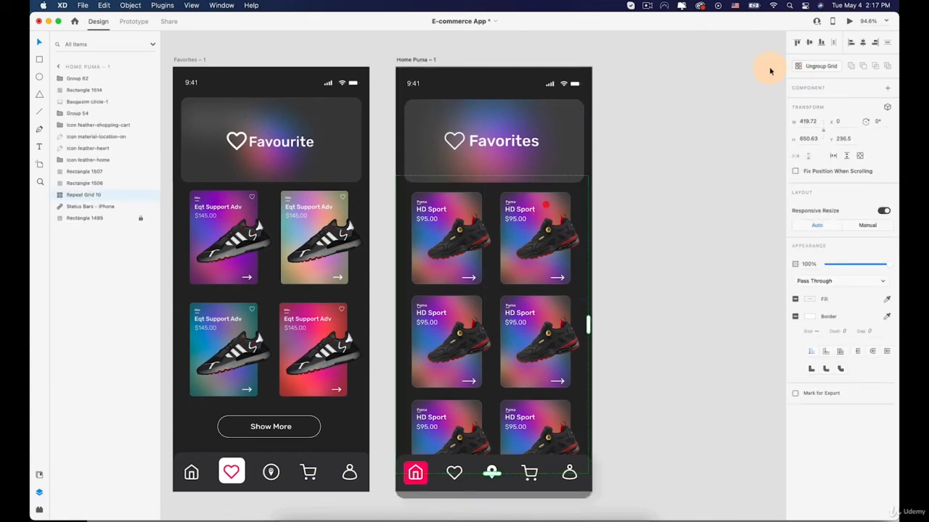
pyautogui.click(805, 66)
pyautogui.click(652, 179)
# Copy the red high-top shoe image from the shoe collection beside the Map of the App artboard
pyautogui.doubleClick(549, 227)
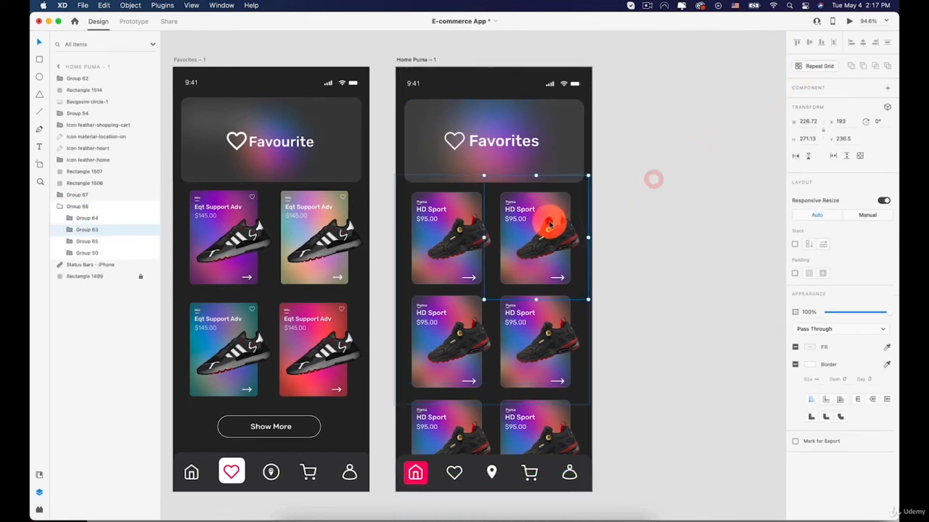
pyautogui.doubleClick(550, 232)
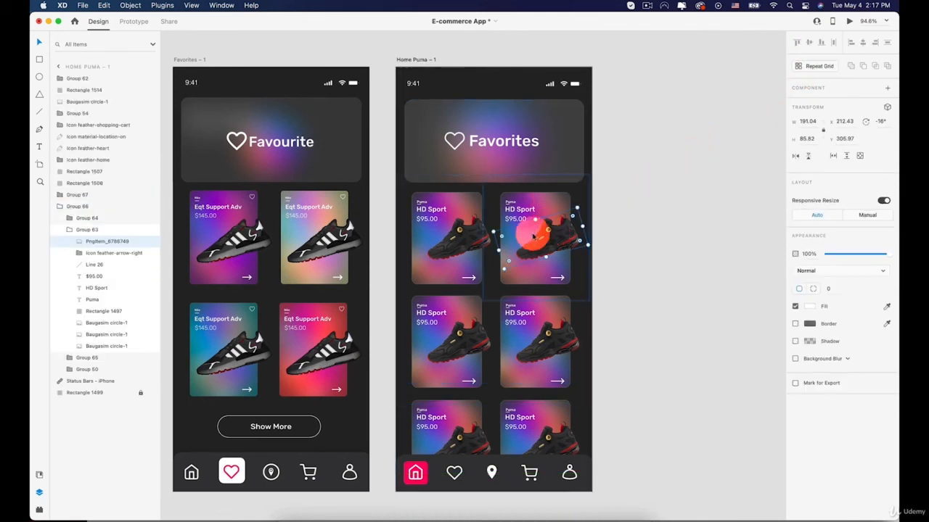
pyautogui.scroll(-10, 486, 217)
pyautogui.press('space')
pyautogui.moveTo(305, 66); pyautogui.dragTo(462, 264)
pyautogui.moveTo(354, 91); pyautogui.dragTo(465, 240)
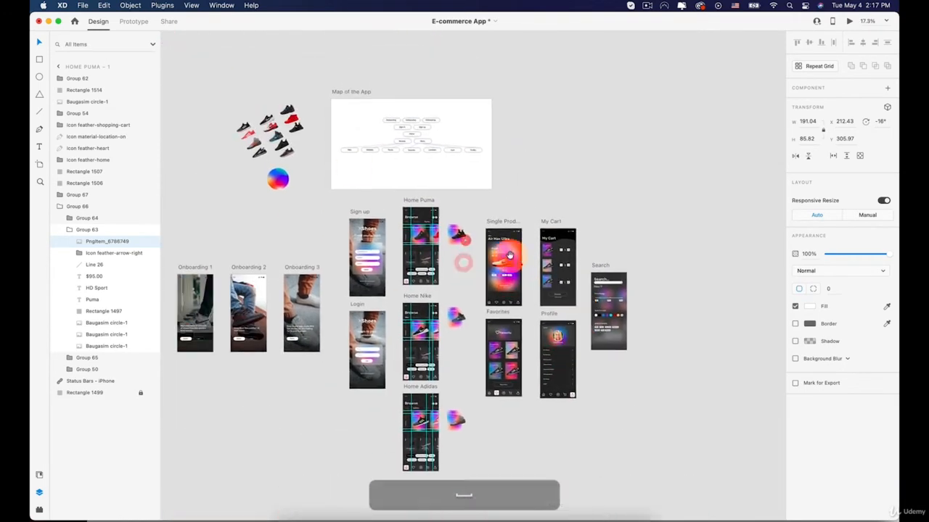
pyautogui.click(291, 121)
pyautogui.press('super+c')
# Paste the red shoe into the second HD Sport card of the upper row and delete that card's black shoe
pyautogui.scroll(-1, 370, 67)
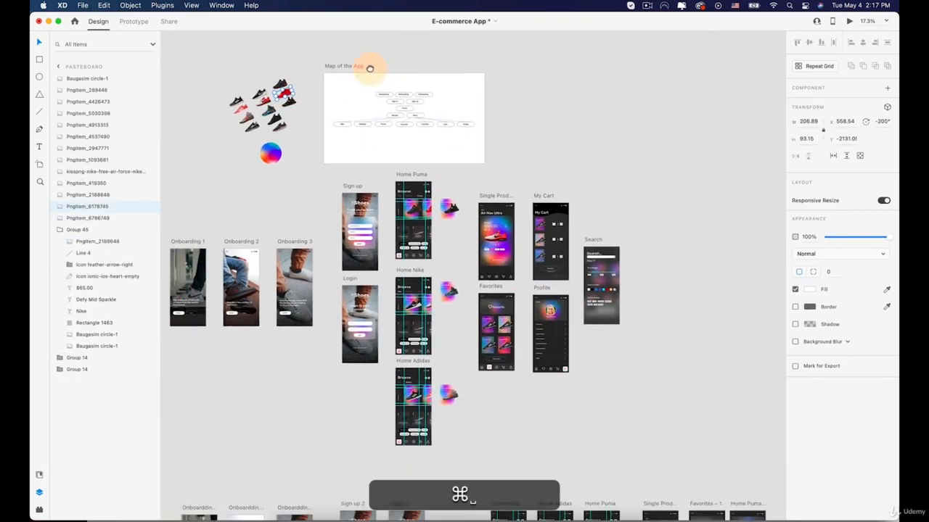
pyautogui.moveTo(369, 68); pyautogui.dragTo(308, 20)
pyautogui.scroll(10, 446, 154)
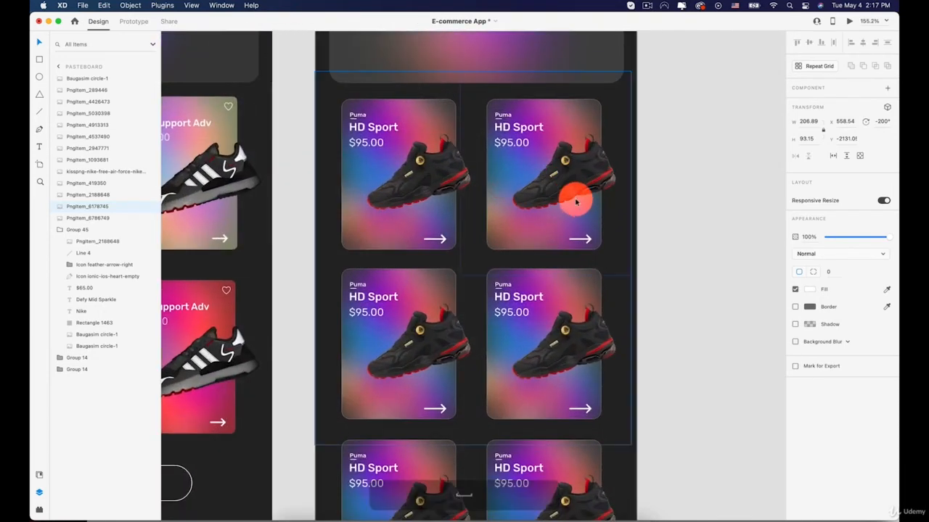
pyautogui.scroll(-3, 565, 188)
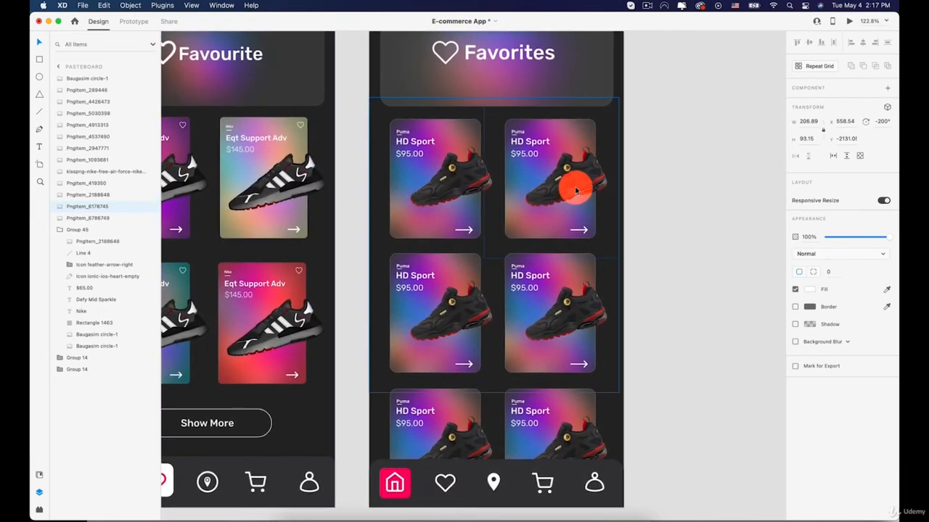
pyautogui.doubleClick(578, 189)
pyautogui.doubleClick(570, 183)
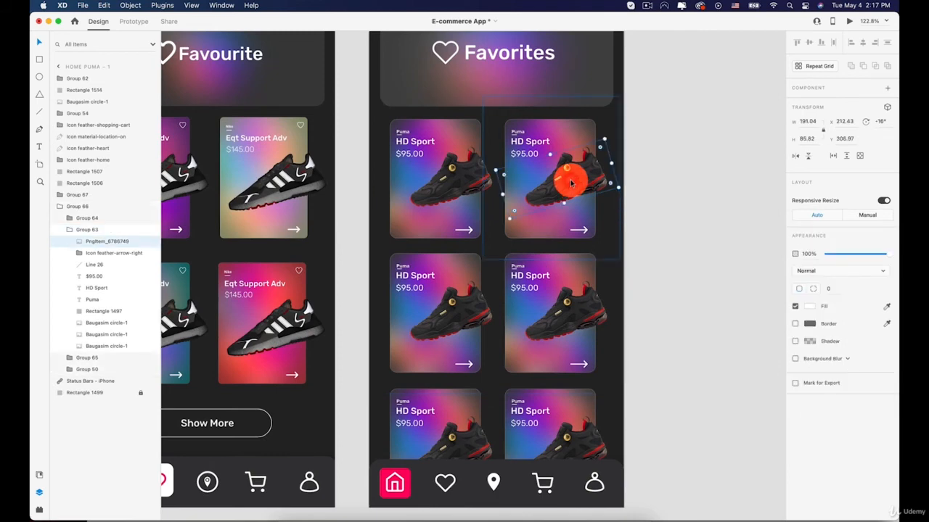
pyautogui.press('super')
pyautogui.press('super+v')
pyautogui.moveTo(570, 182)
pyautogui.mouseDown()
pyautogui.moveTo(535, 243)
pyautogui.moveTo(548, 197)
pyautogui.moveTo(570, 192)
pyautogui.moveTo(571, 220)
pyautogui.moveTo(571, 174)
pyautogui.mouseUp()
pyautogui.click(566, 170)
pyautogui.press('BackSpace')
# Scale the red shoe down to about 171 by 76 and position it over its card at about X 226, Y 306
pyautogui.click(573, 199)
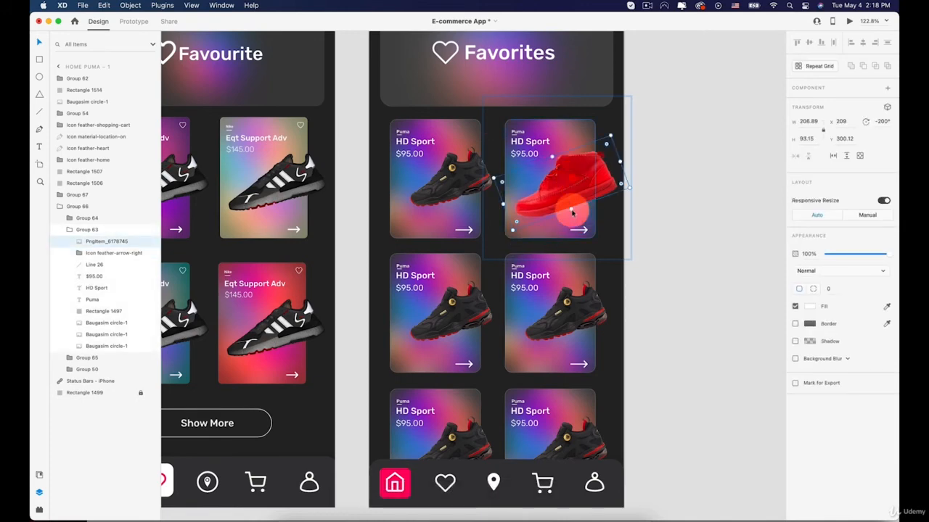
pyautogui.moveTo(571, 208); pyautogui.dragTo(567, 204)
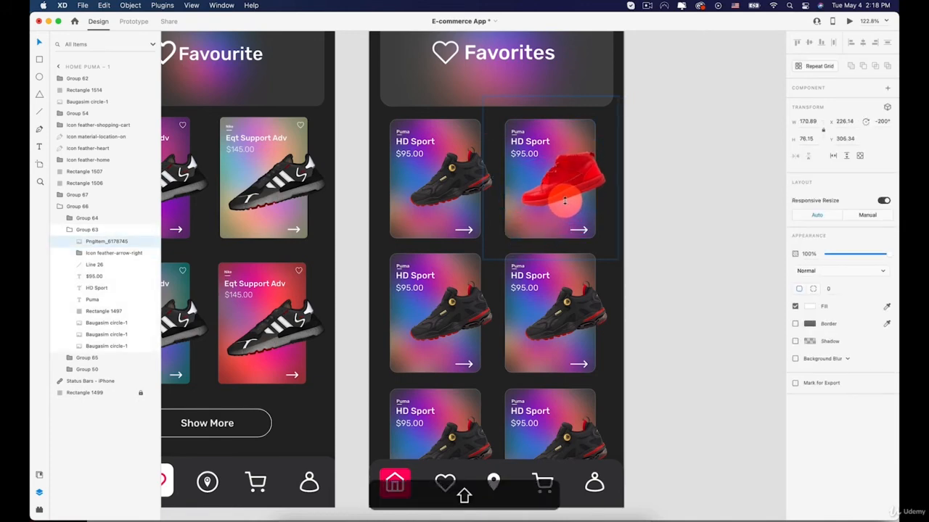
pyautogui.click(518, 136)
pyautogui.click(527, 141)
pyautogui.click(654, 178)
# Delete the group holding the cards below the second row
pyautogui.scroll(-2, 654, 177)
pyautogui.moveTo(569, 221); pyautogui.dragTo(586, 162)
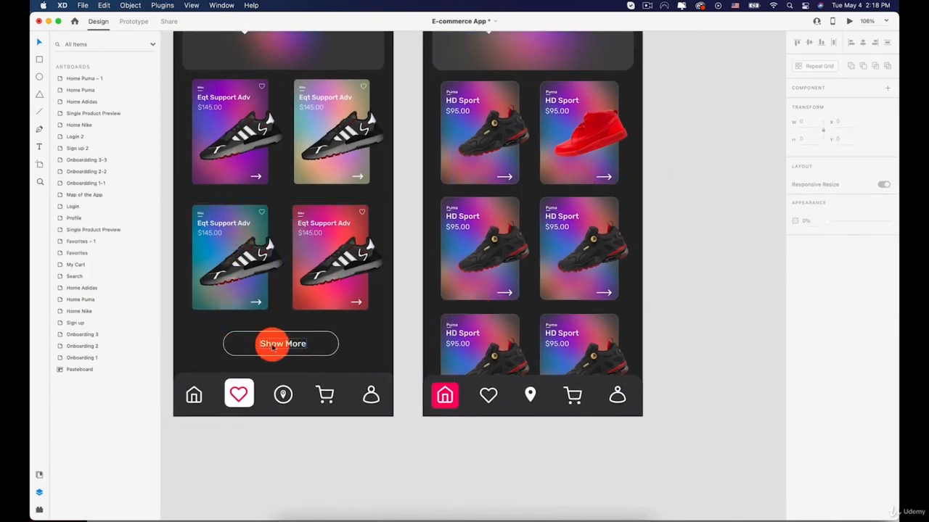
pyautogui.click(482, 339)
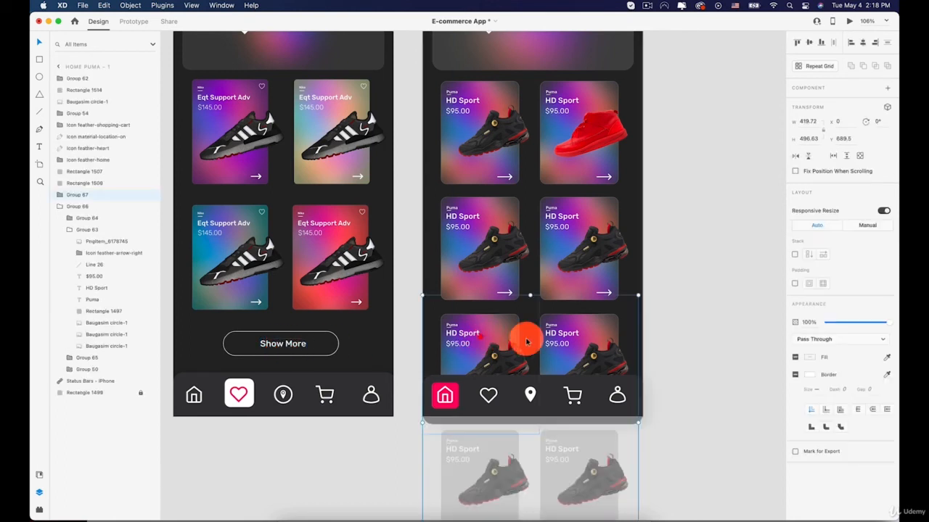
pyautogui.keyDown('shift'); pyautogui.click(563, 334); pyautogui.keyUp('shift')
pyautogui.keyDown('shift'); pyautogui.click(566, 333); pyautogui.keyUp('shift')
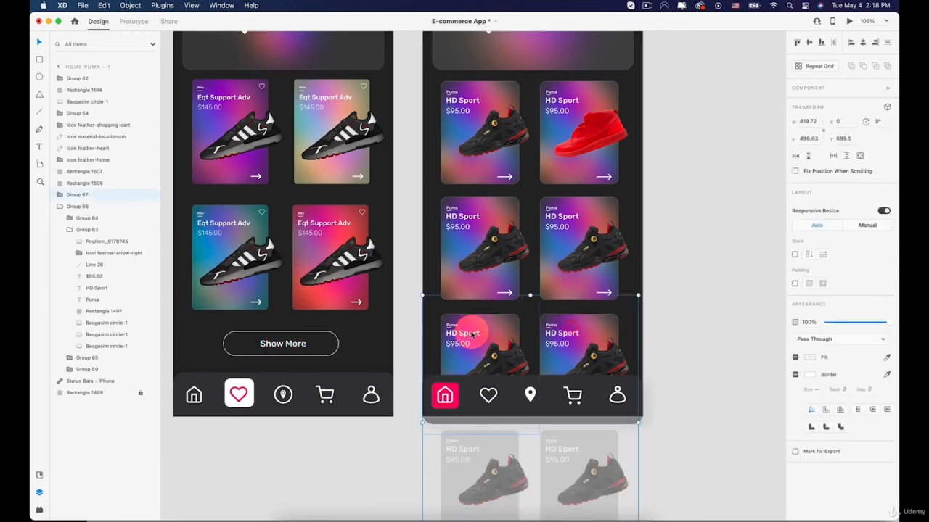
pyautogui.press('BackSpace')
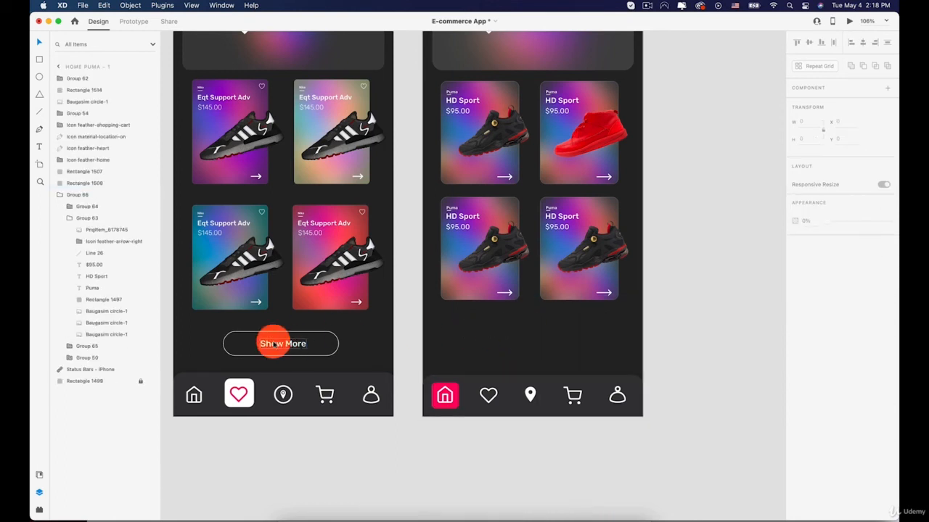
# Copy the Add to cart text and outline from Single Product Preview and paste them into the Home Puma – 1 artboard
pyautogui.scroll(-5, 277, 281)
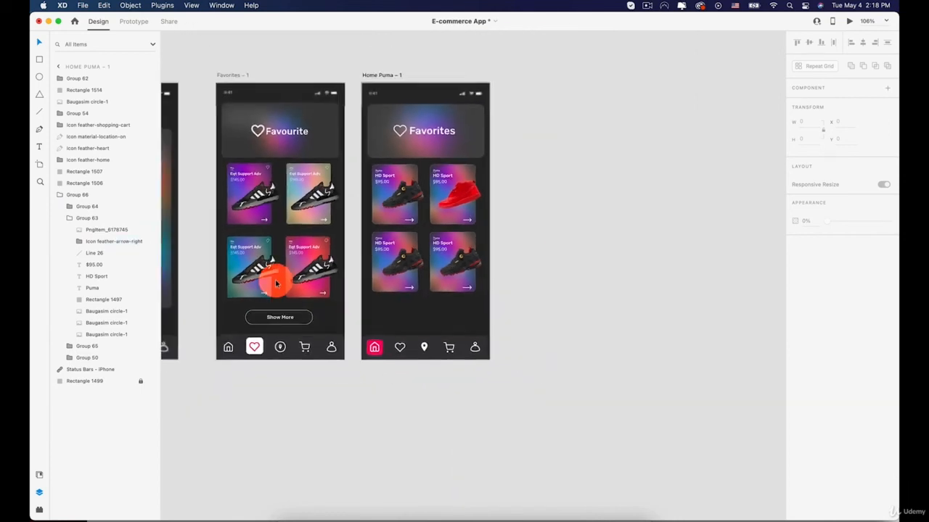
pyautogui.moveTo(306, 218); pyautogui.dragTo(375, 207)
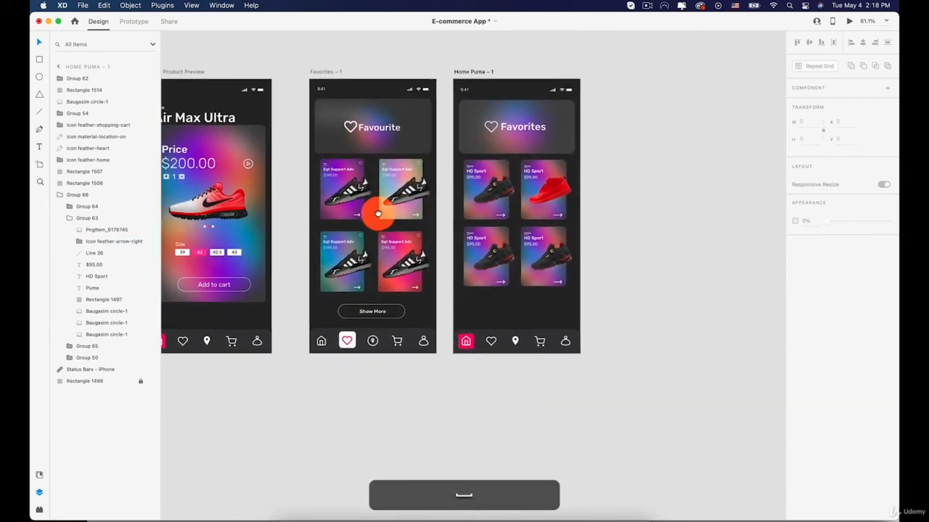
pyautogui.click(220, 287)
pyautogui.keyDown('shift'); pyautogui.click(239, 281); pyautogui.keyUp('shift')
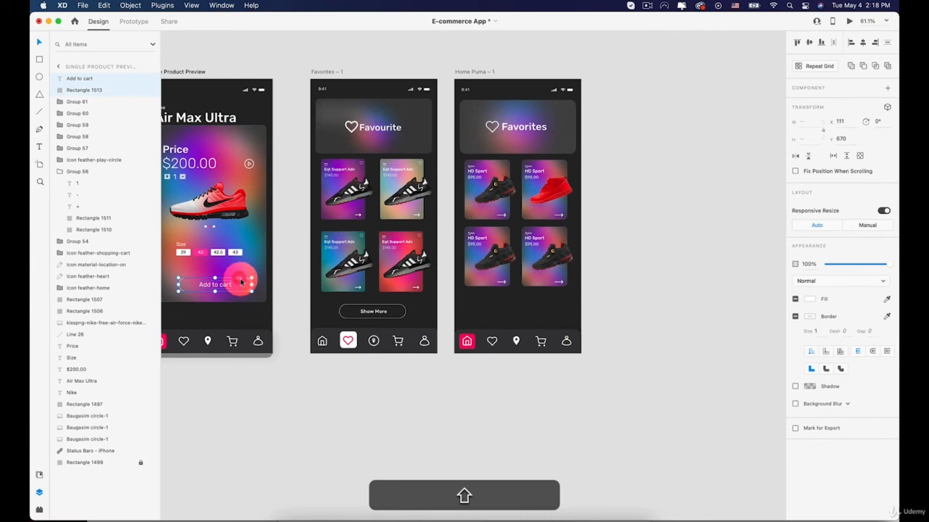
pyautogui.press('super+c')
pyautogui.click(480, 305)
pyautogui.press('super+v')
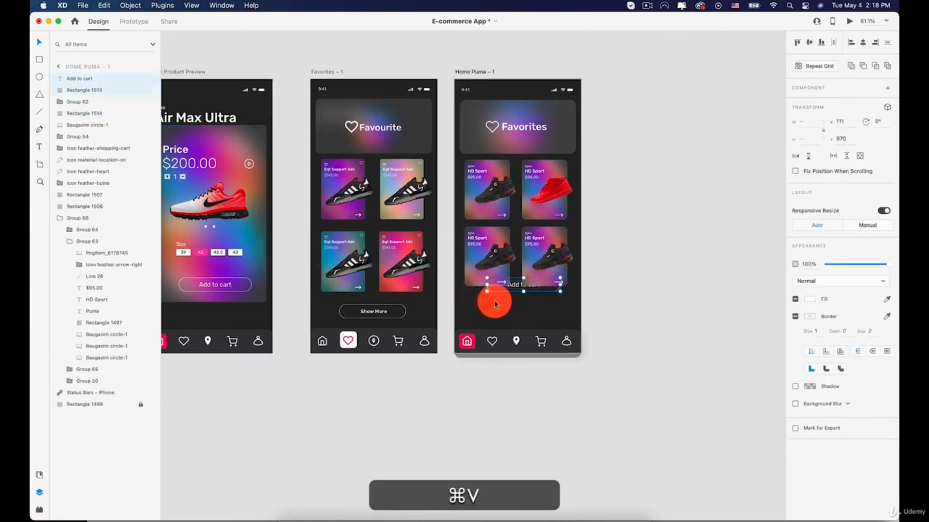
# Move the pasted Add to cart button down between the cards and the navigation bar and centre it horizontally
pyautogui.scroll(5, 480, 305)
pyautogui.hotkey('shift', 'Down')
pyautogui.hotkey('shift', 'Down')
pyautogui.hotkey('shift', 'Down')
pyautogui.hotkey('shift', 'Down')
pyautogui.hotkey('shift', 'Down')
pyautogui.hotkey('shift', 'Down')
pyautogui.hotkey('shift', 'Down')
pyautogui.hotkey('shift', 'Down')
pyautogui.hotkey('shift', 'Down')
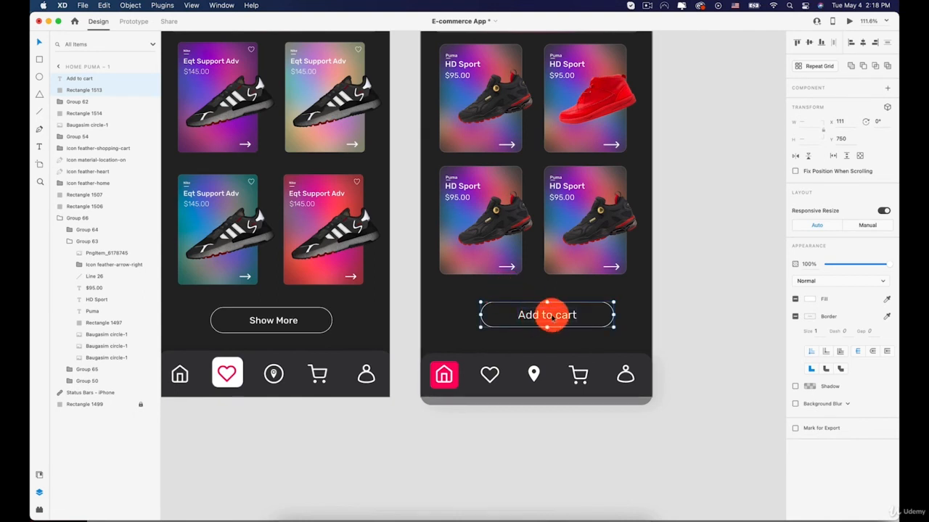
pyautogui.moveTo(549, 312); pyautogui.dragTo(541, 316)
# Change the pasted button's label to Show More
pyautogui.doubleClick(546, 316)
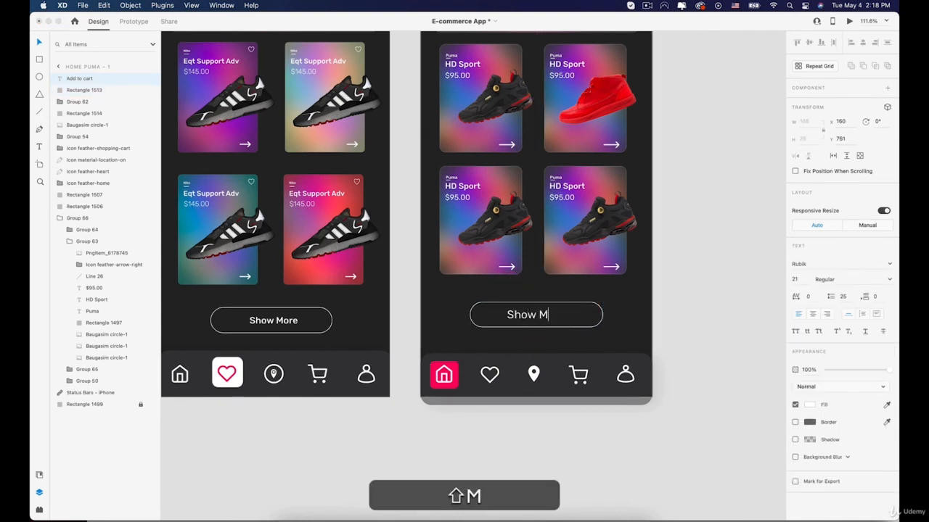
pyautogui.write('Show Morw')
pyautogui.click(549, 327)
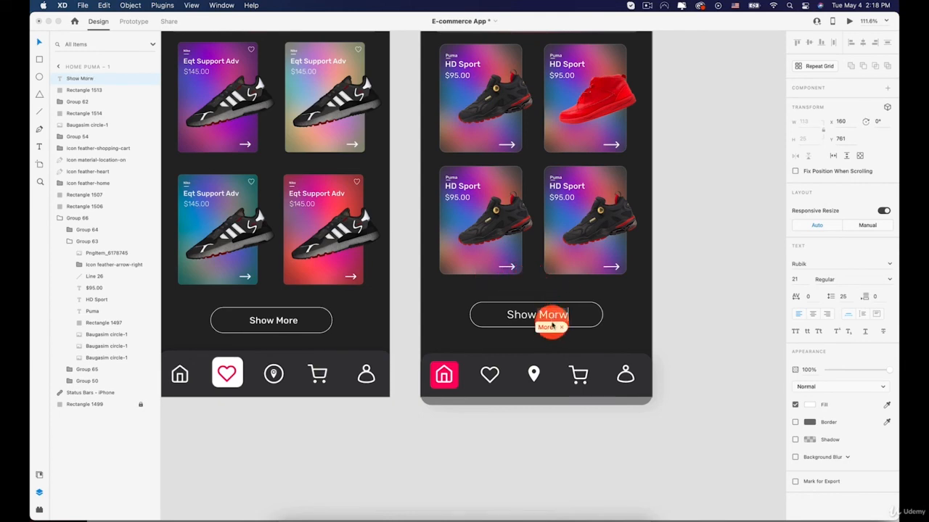
pyautogui.click(580, 315)
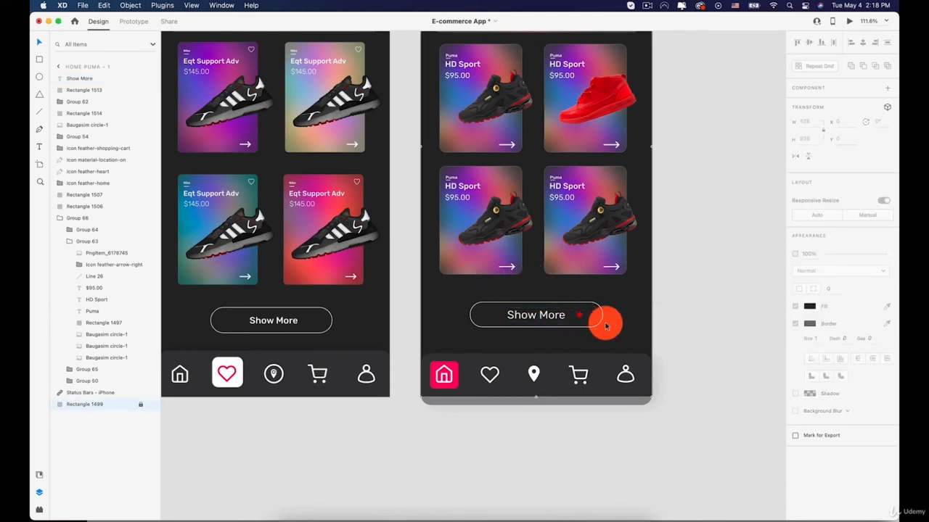
pyautogui.click(703, 326)
pyautogui.scroll(-4, 703, 326)
pyautogui.press('space')
pyautogui.moveTo(656, 236); pyautogui.dragTo(609, 274)
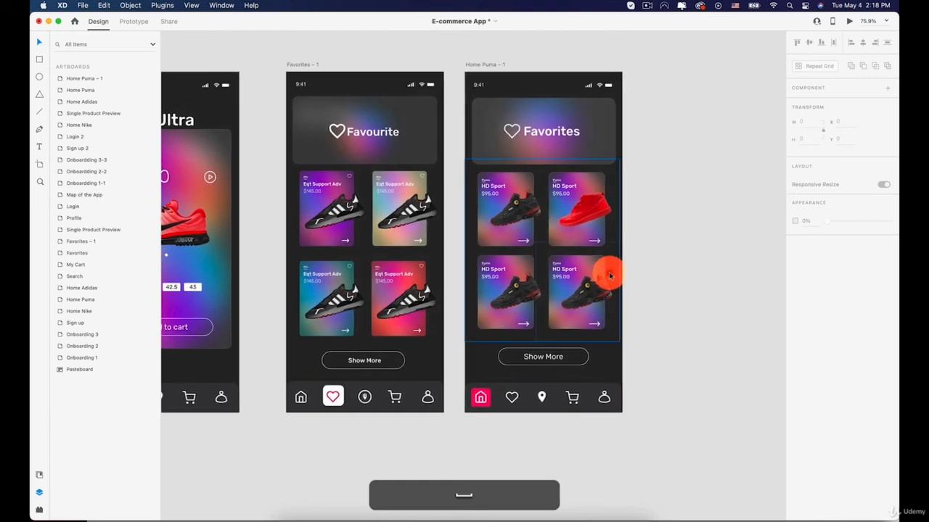
pyautogui.scroll(4, 650, 247)
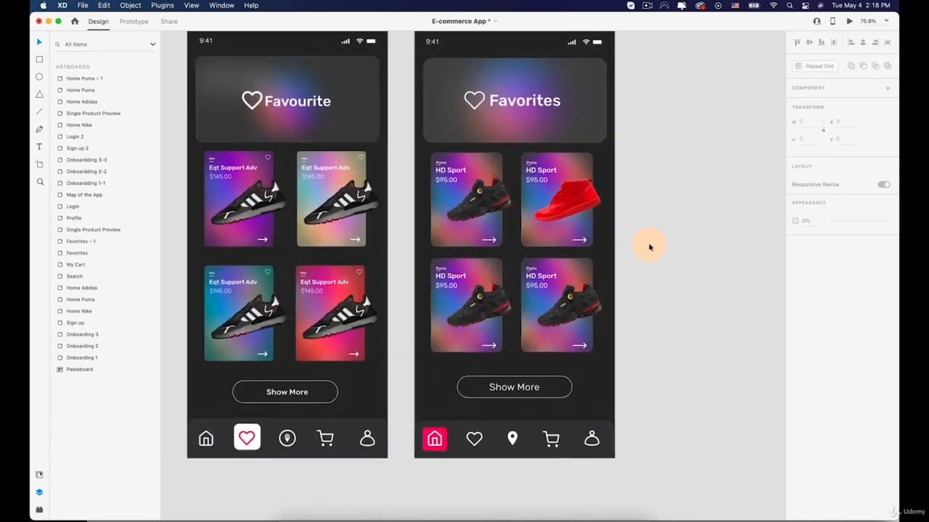
pyautogui.click(573, 314)
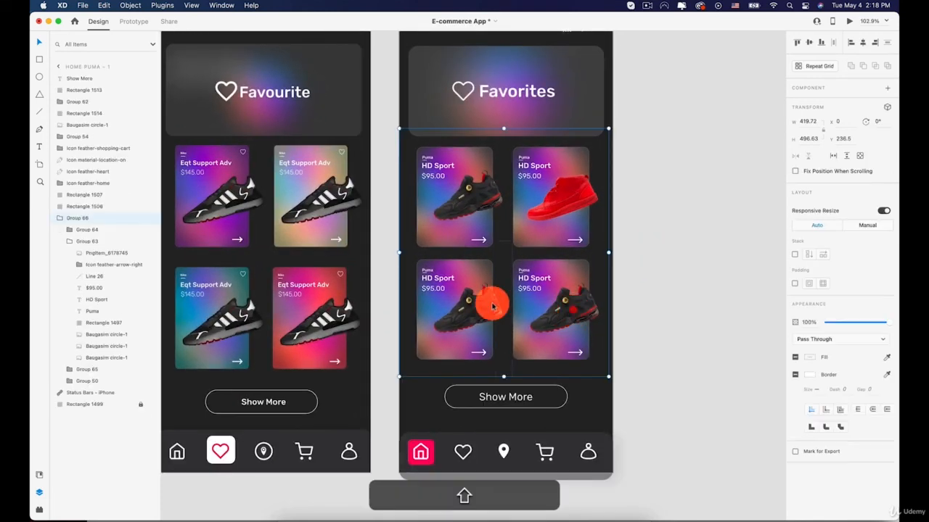
pyautogui.keyDown('shift'); pyautogui.click(494, 304); pyautogui.keyUp('shift')
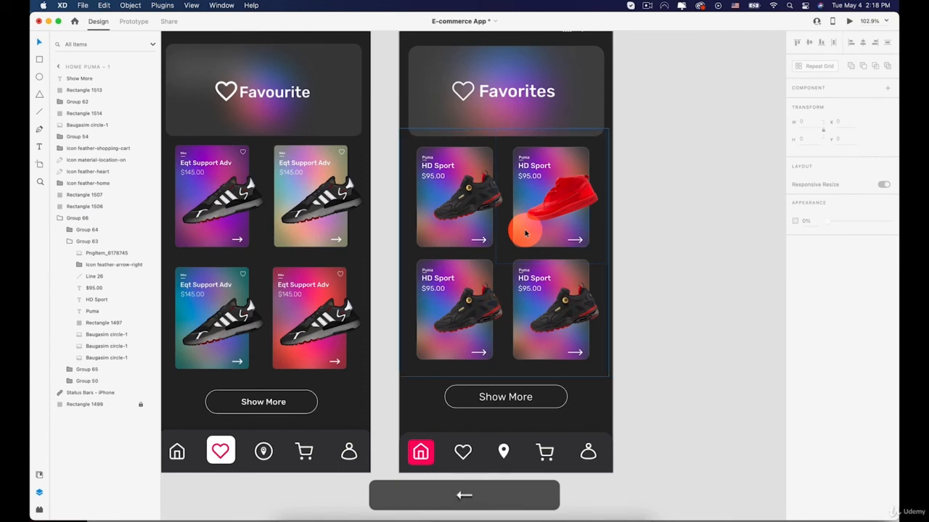
pyautogui.scroll(-3, 582, 183)
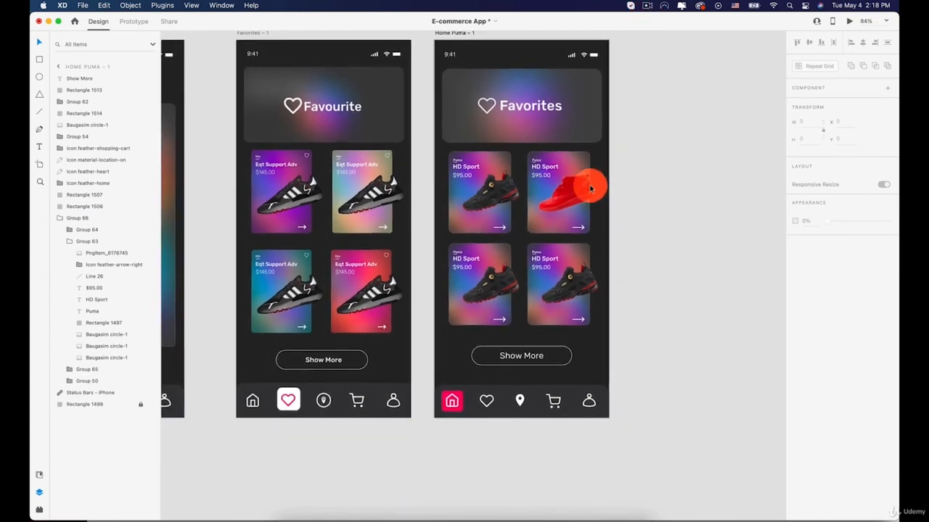
# Move the pink highlight square in the navigation bar from the home icon to the heart icon, at X 102
pyautogui.scroll(8, 459, 408)
pyautogui.scroll(2, 457, 411)
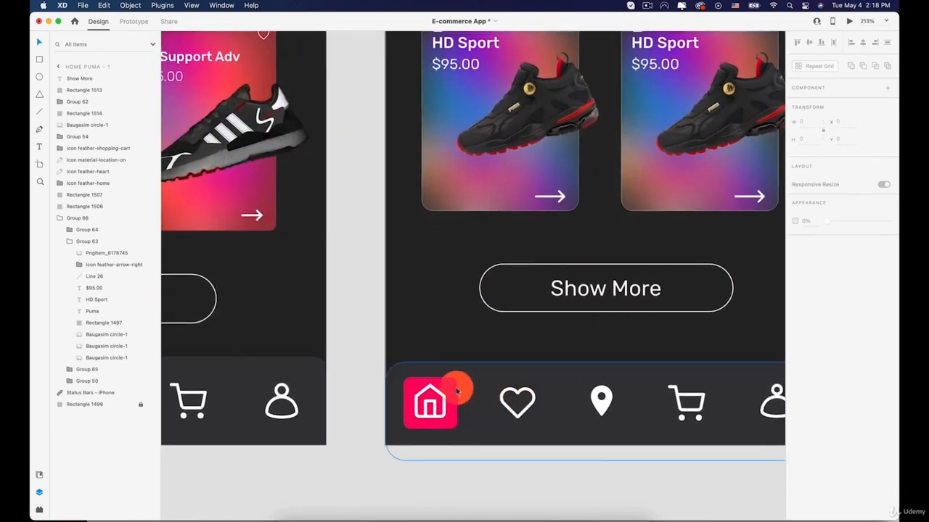
pyautogui.click(431, 390)
pyautogui.moveTo(449, 394); pyautogui.dragTo(533, 394)
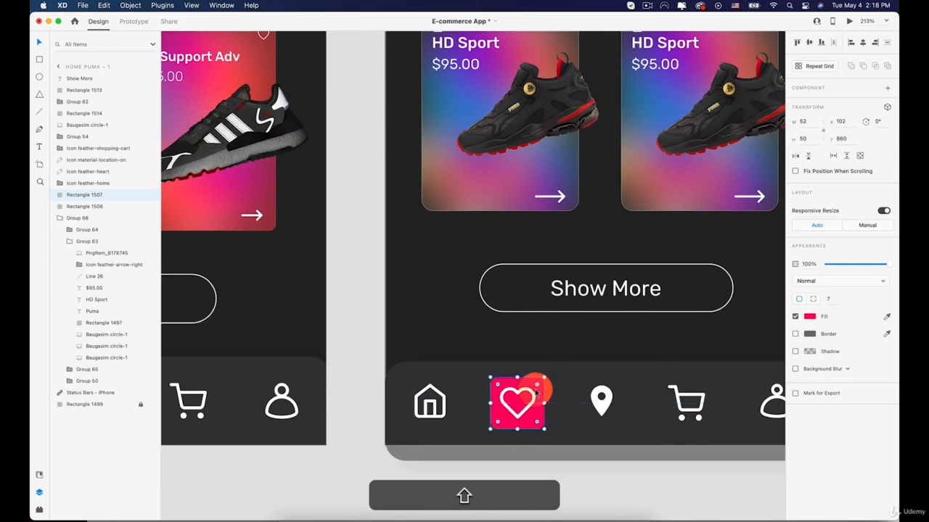
pyautogui.scroll(-5, 581, 488)
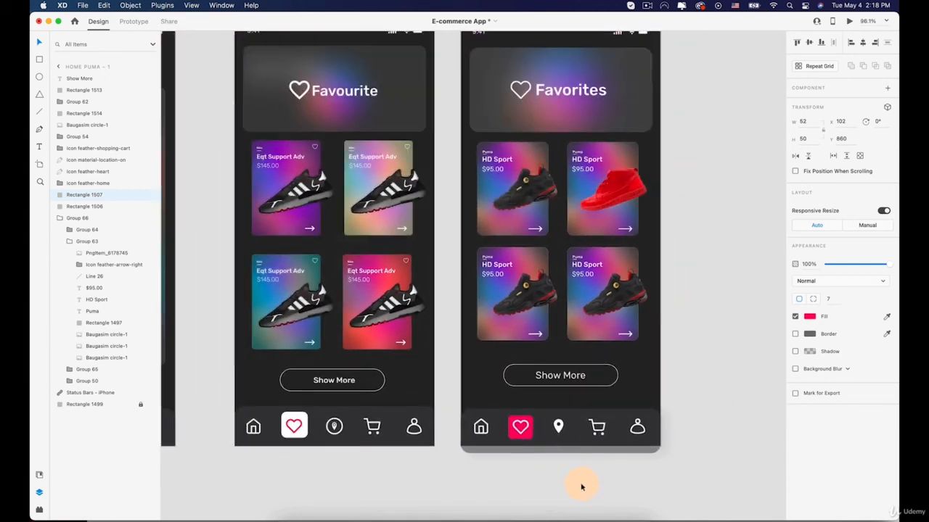
pyautogui.click(581, 488)
# Delete the old Favorites – 1 artboard and move Home Puma – 1 into its place beside Single Product Preview
pyautogui.scroll(-4, 581, 487)
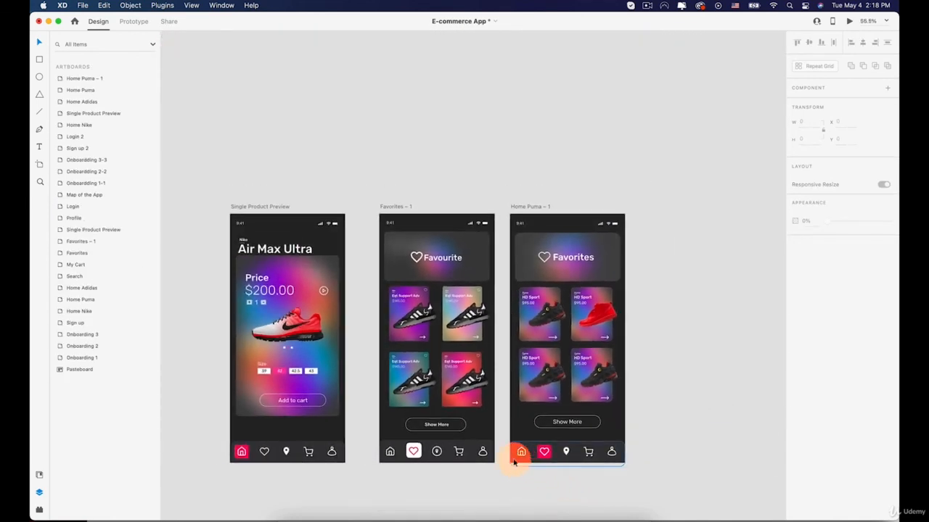
pyautogui.click(395, 207)
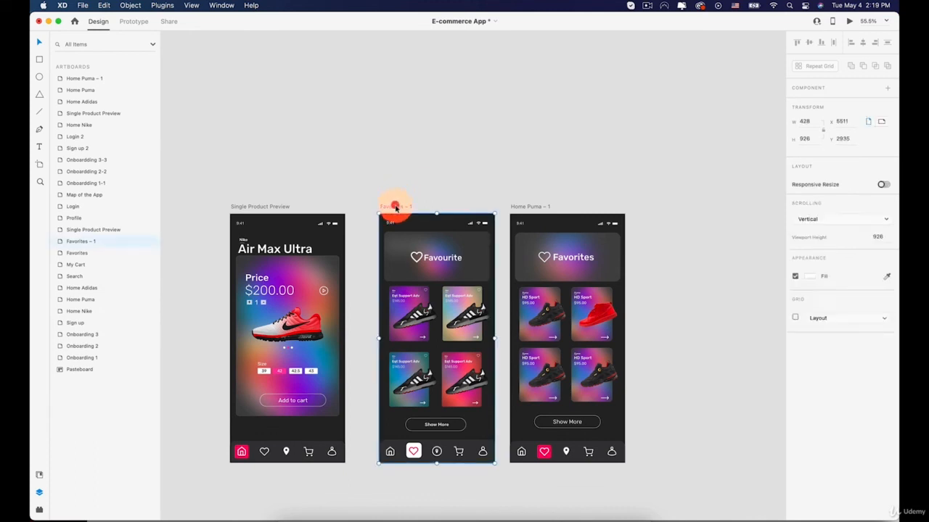
pyautogui.press('BackSpace')
pyautogui.moveTo(535, 207); pyautogui.dragTo(392, 209)
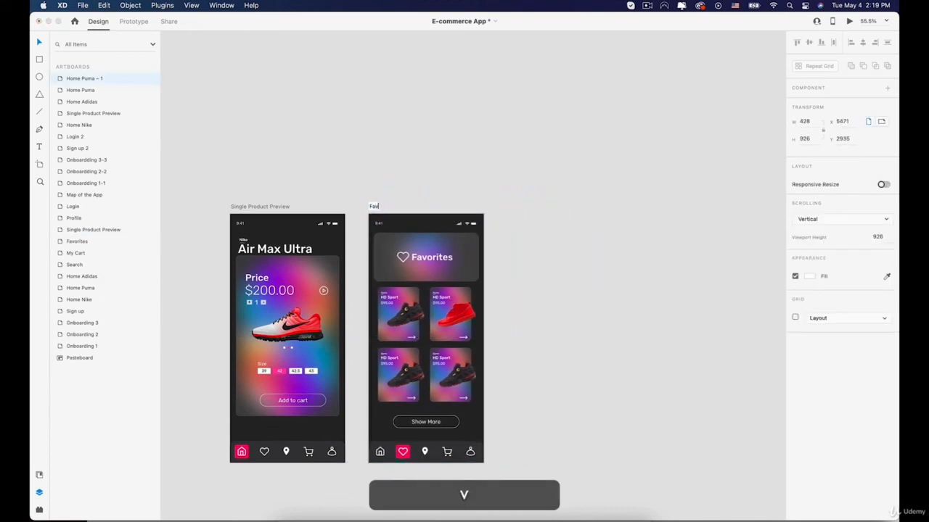
# Rename the Home Puma – 1 artboard to Favorites
pyautogui.write('orites')
pyautogui.press('BackSpace')
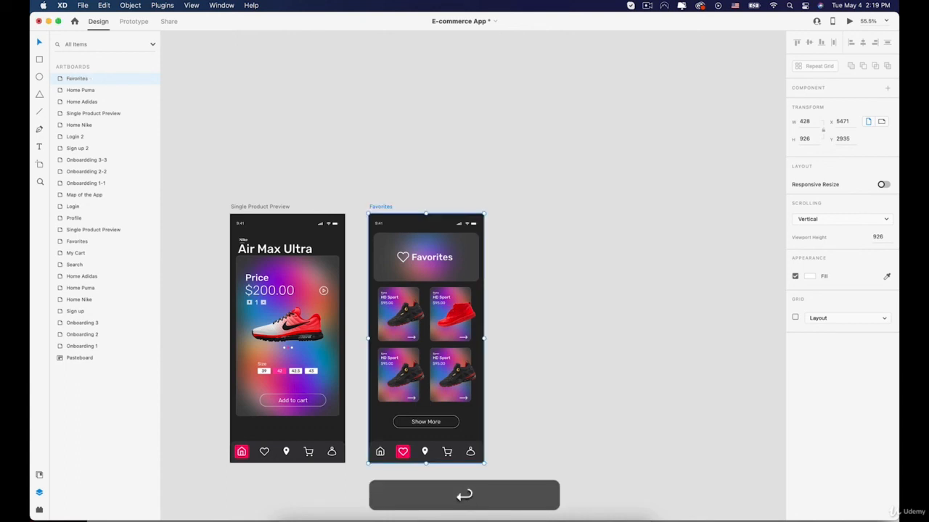
pyautogui.click(583, 234)
pyautogui.scroll(-5, 584, 235)
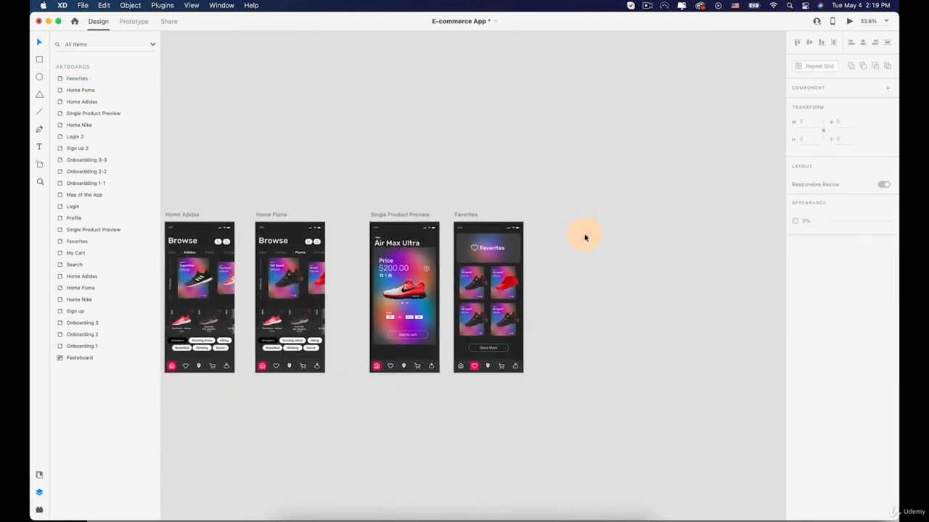
pyautogui.moveTo(584, 161); pyautogui.dragTo(599, 253)
pyautogui.click(647, 5)
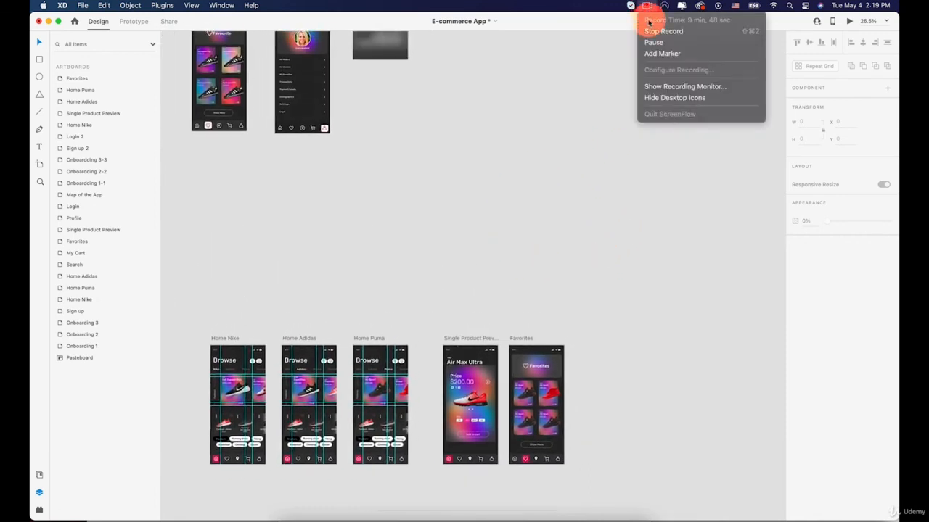